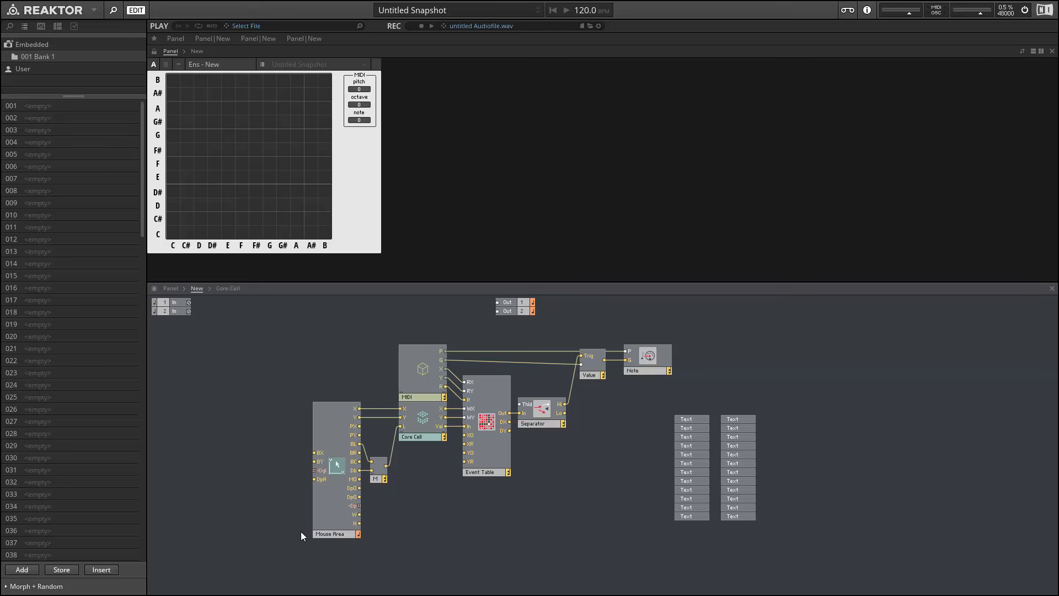
Add a new macro to the instrument structure, turn off its panel visibility, and place it directly below the Core Cell
right_click(232, 382)
click(260, 435)
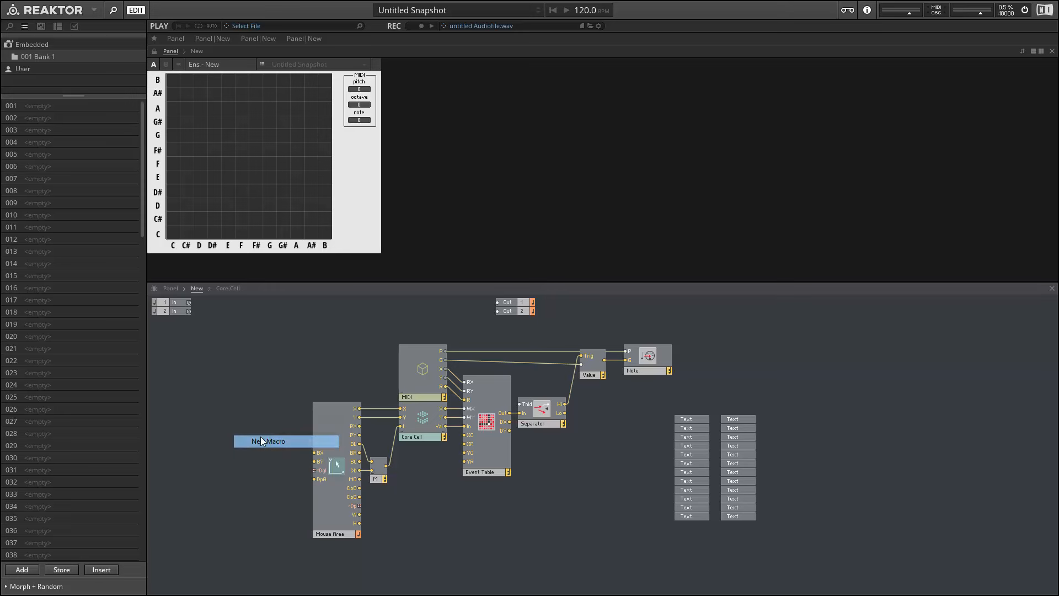
mouse_move(244, 390)
mouse_down()
mouse_move(244, 329)
mouse_move(246, 370)
mouse_up()
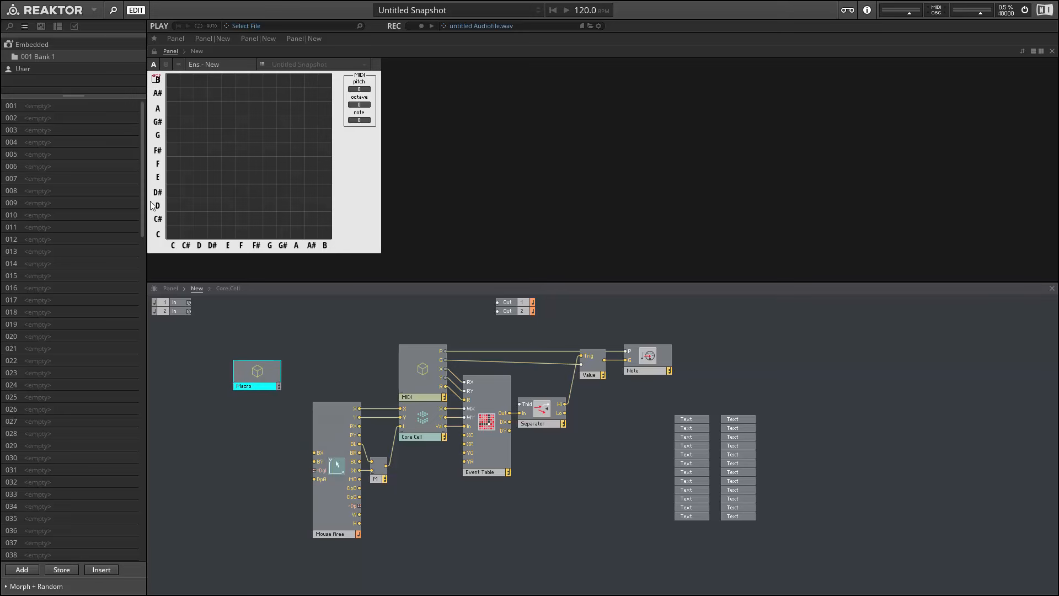
click(74, 26)
click(70, 51)
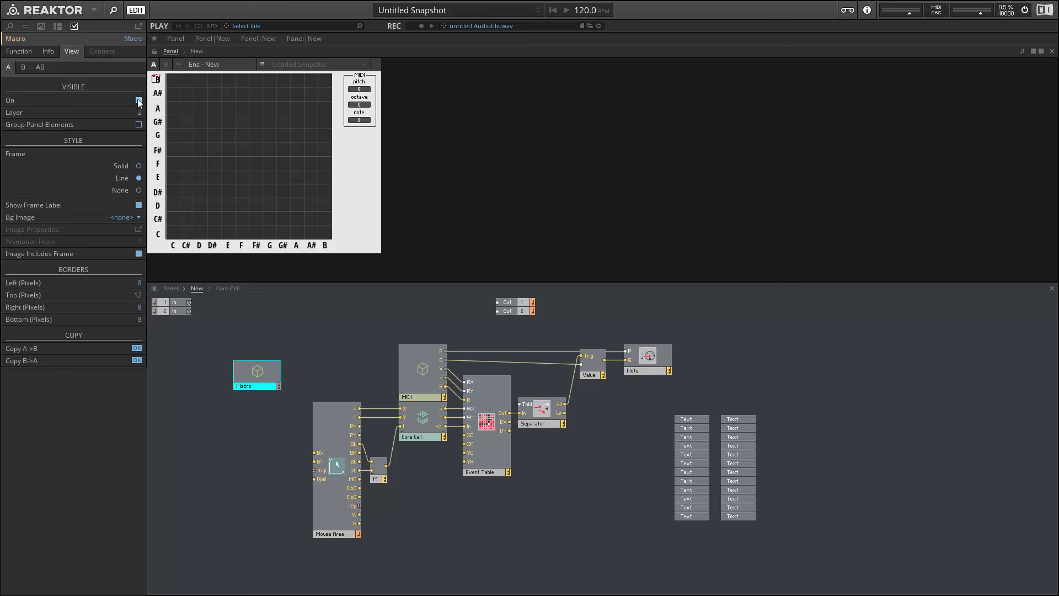
drag(248, 387, 415, 473)
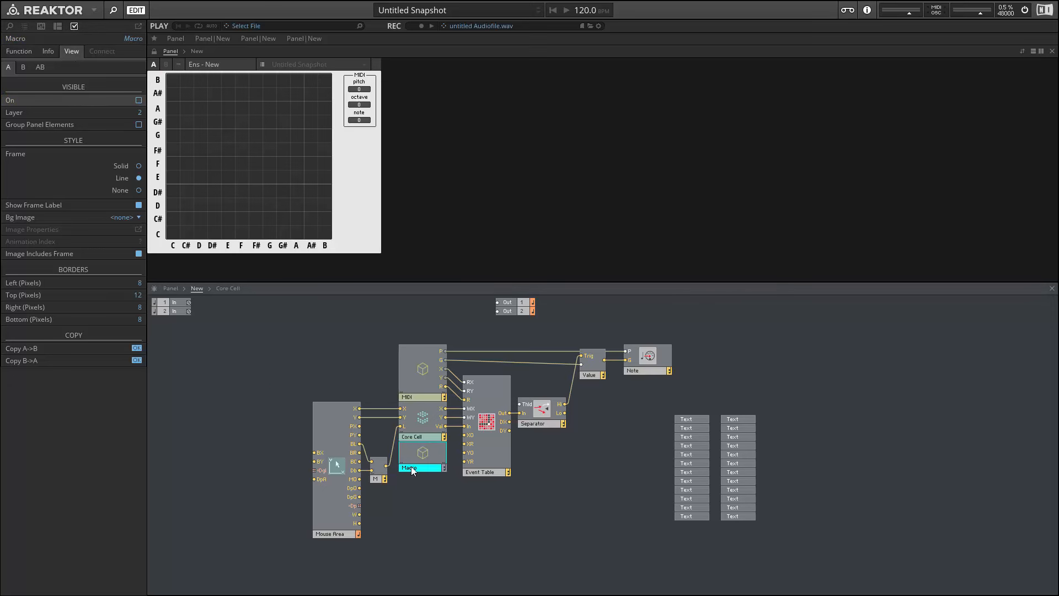
Wire the Core Cell's X, Y and Val outputs to new input ports on the macro
drag(444, 417, 402, 453)
drag(446, 418, 407, 462)
drag(443, 426, 398, 466)
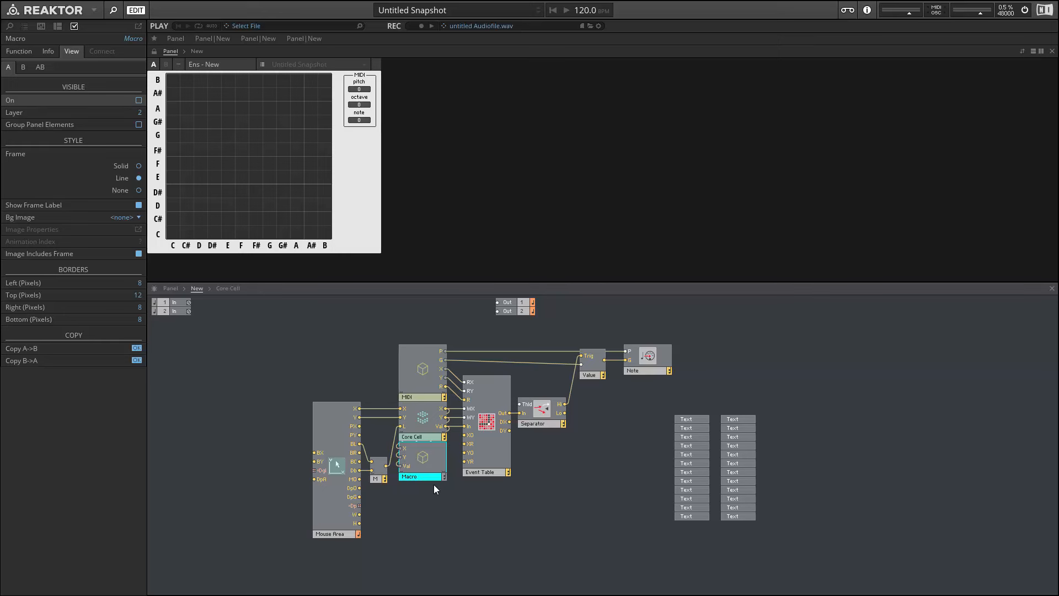
click(434, 485)
Open the macro's structure and spread out the X, Y and Val input ports in a column
double_click(427, 456)
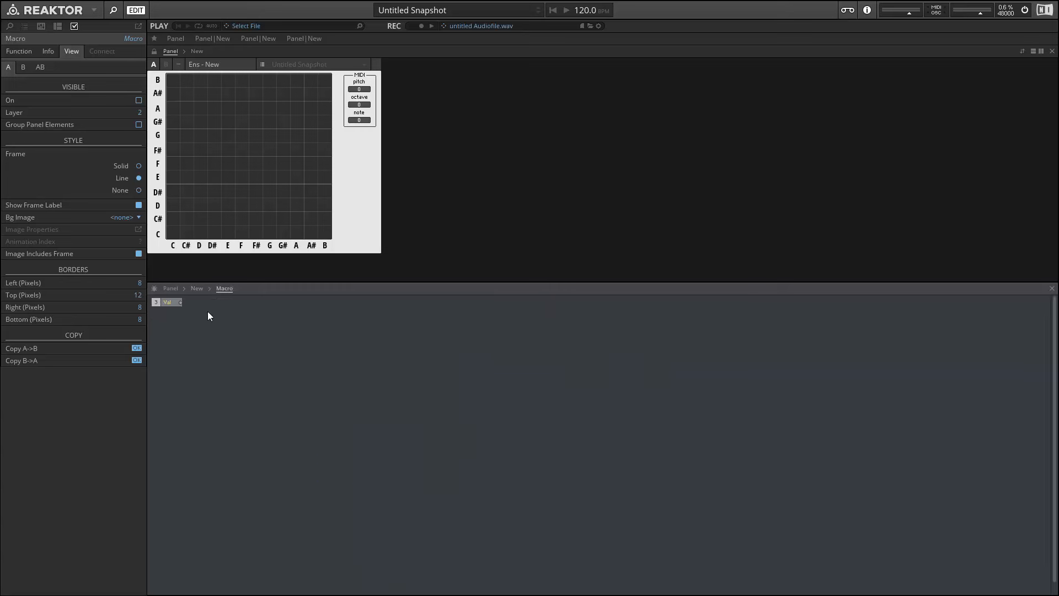
drag(169, 303, 247, 393)
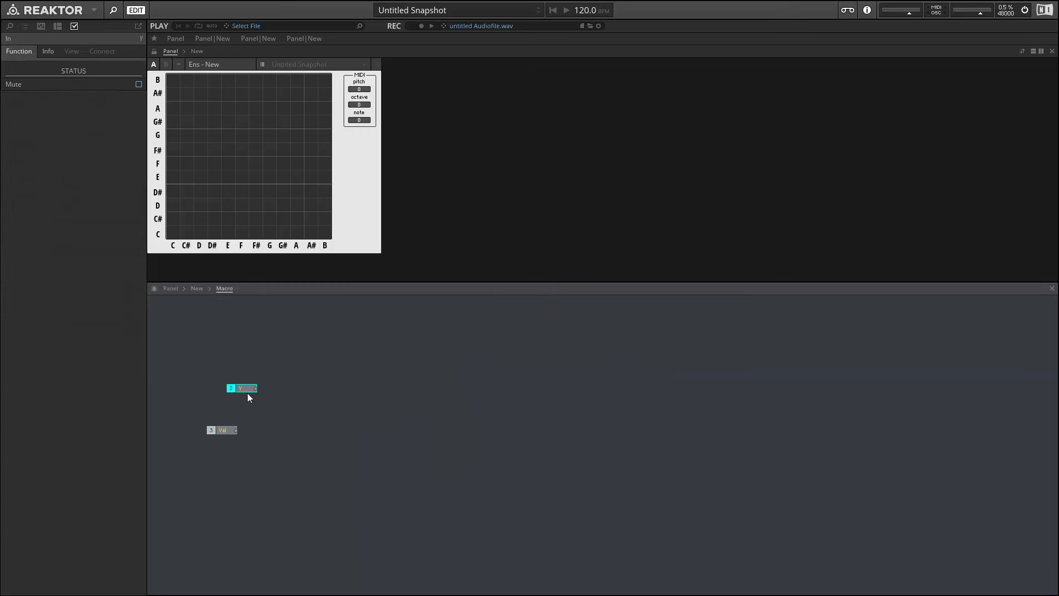
click(225, 384)
drag(230, 353, 229, 387)
click(264, 388)
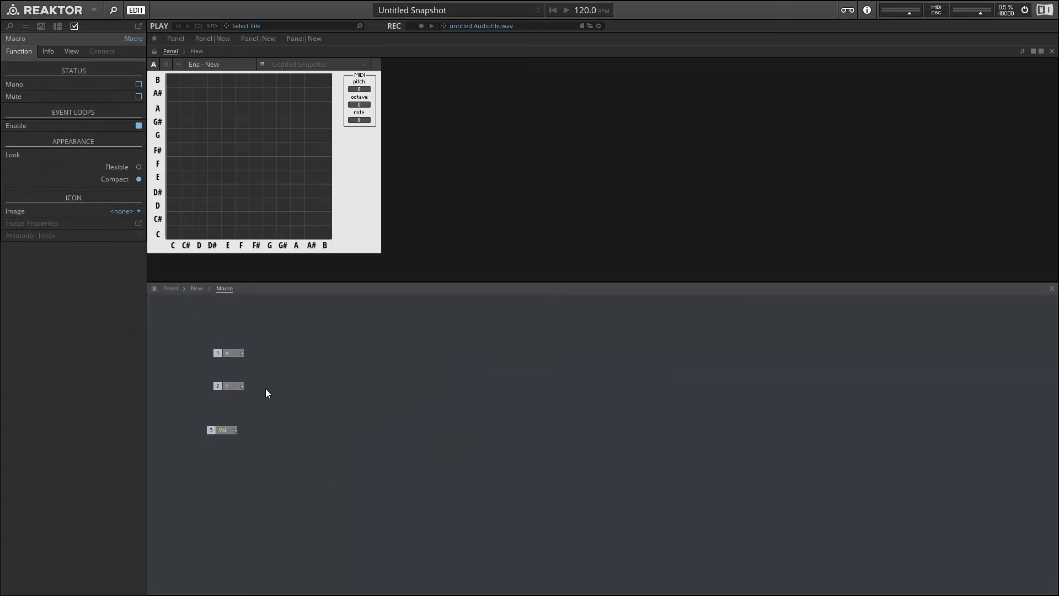
Search for "snap", insert a Snap Value Array module, and position it beside the input ports
double_click(385, 387)
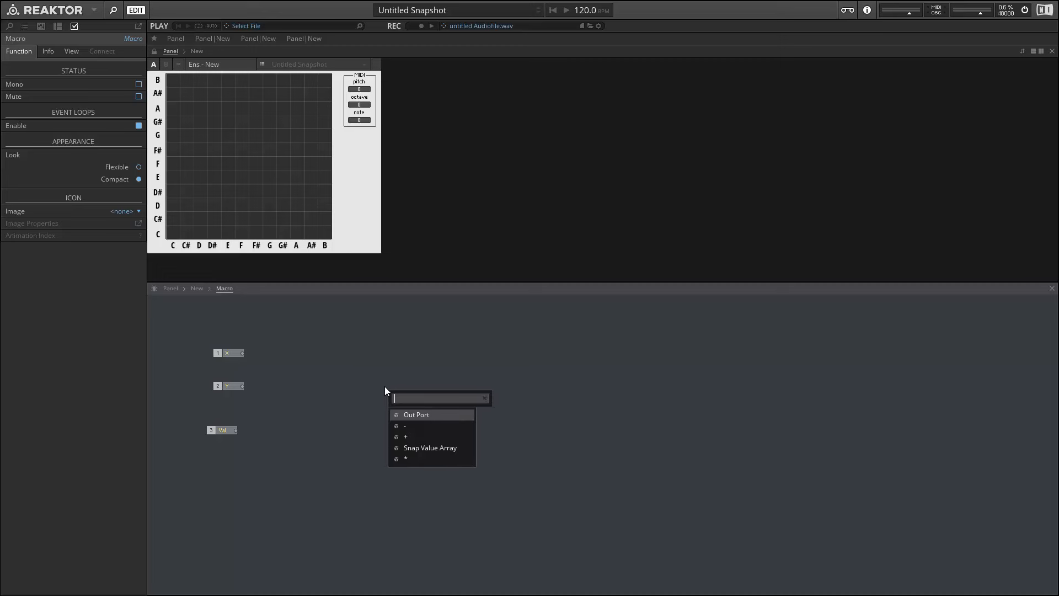
text(snap)
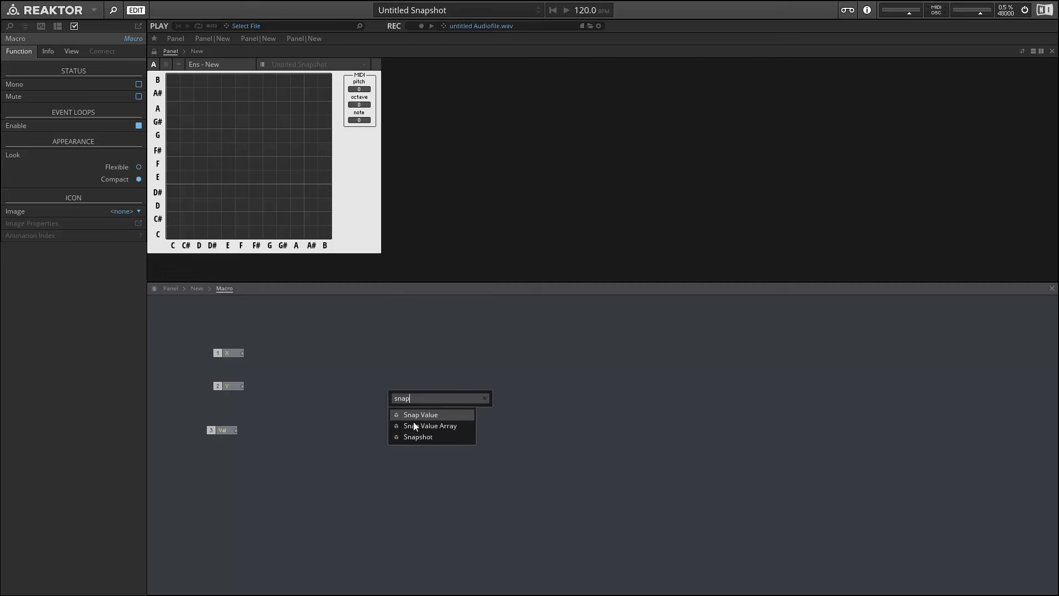
click(413, 429)
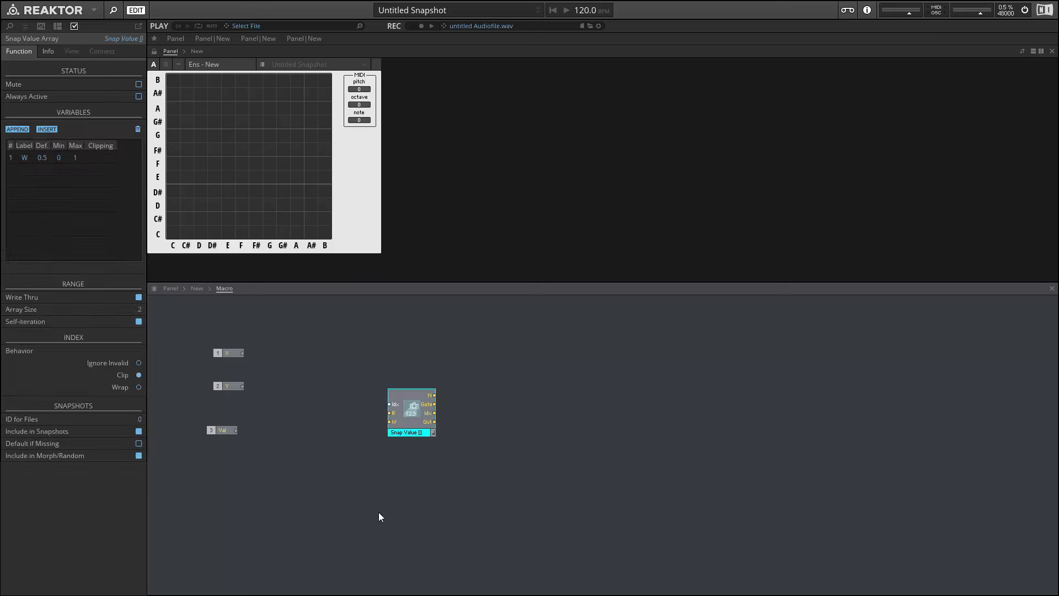
drag(408, 398, 401, 407)
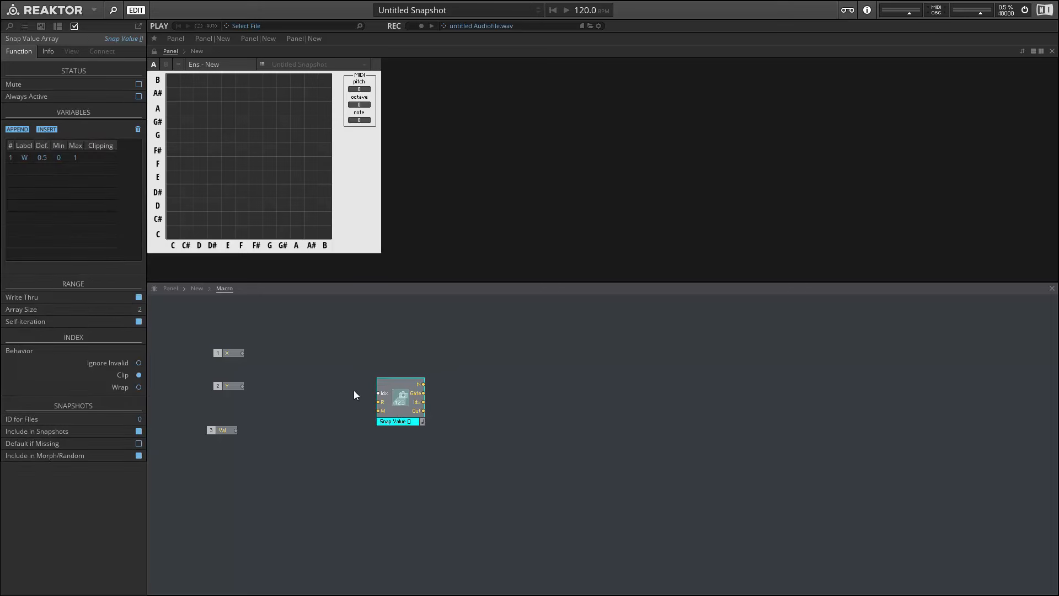
Set the Snap Value Array's default value to 0 and array size to 144, and disable Write Thru
double_click(44, 158)
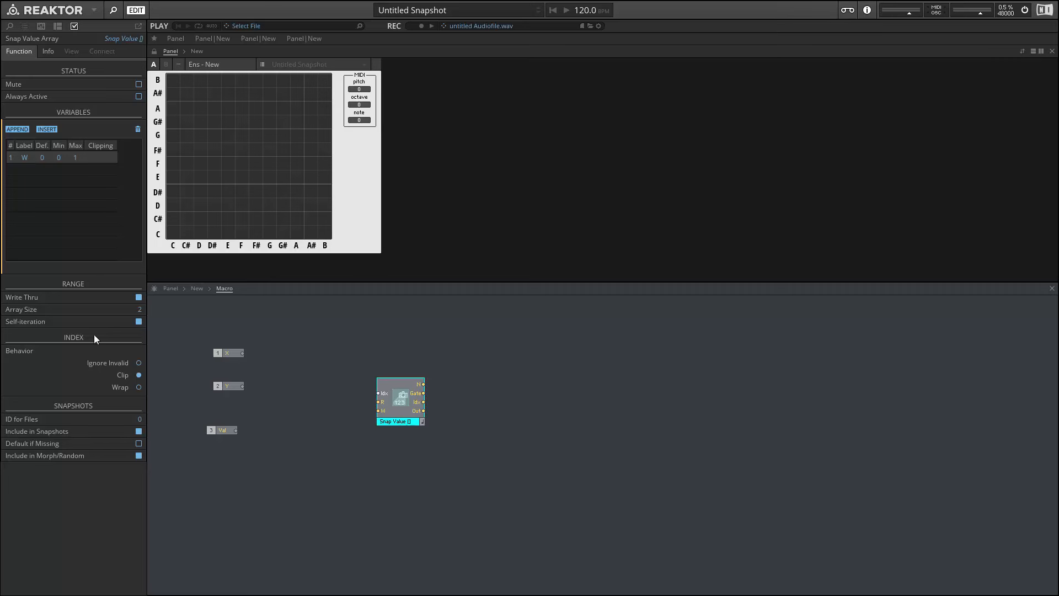
double_click(139, 311)
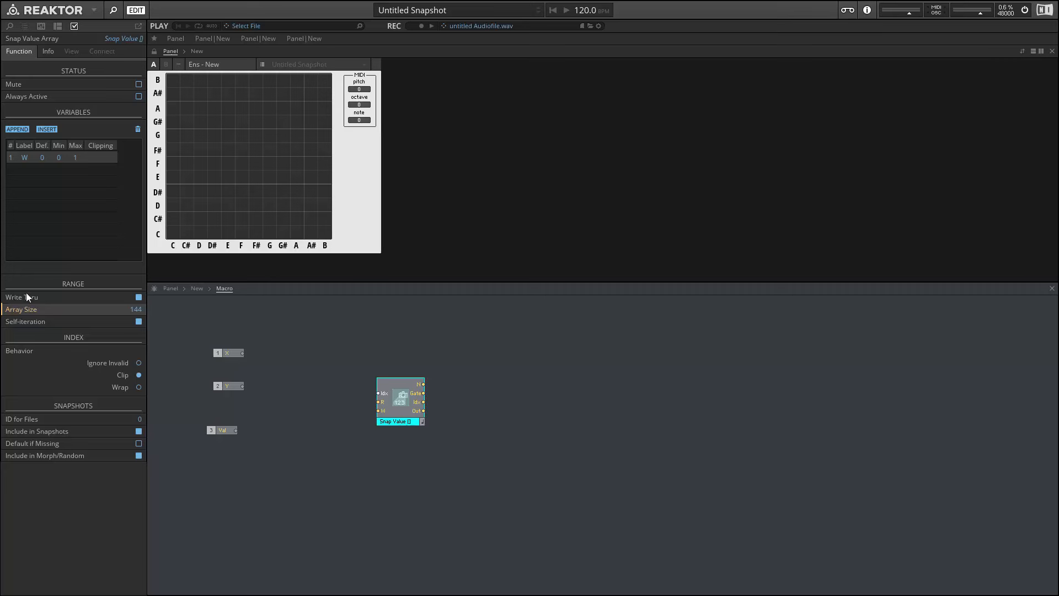
click(135, 297)
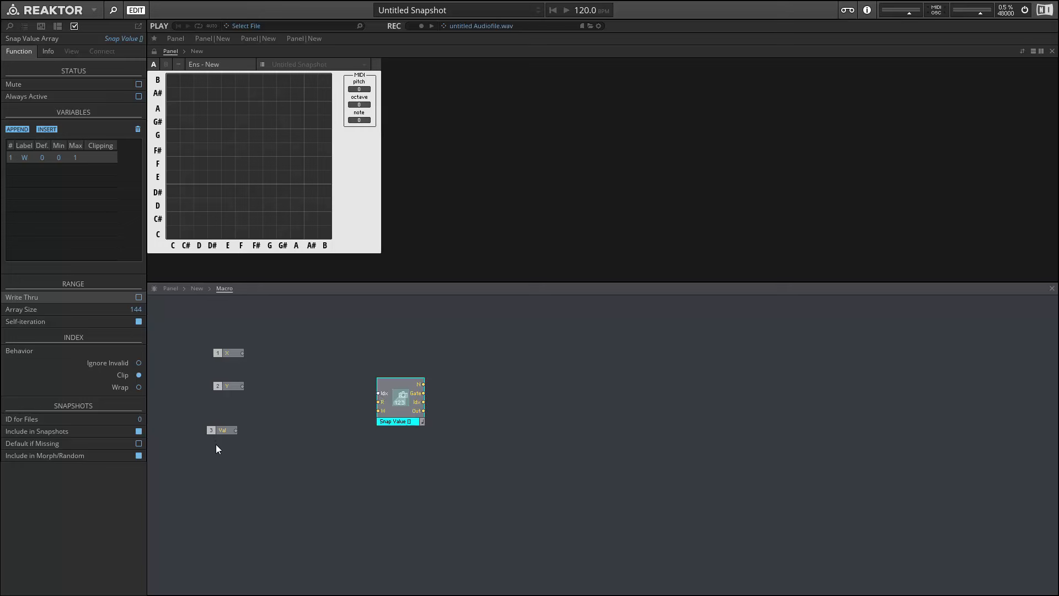
Wire the Val input to the Snap Value Array's W port and add a Multiply module to the macro
drag(226, 429, 381, 412)
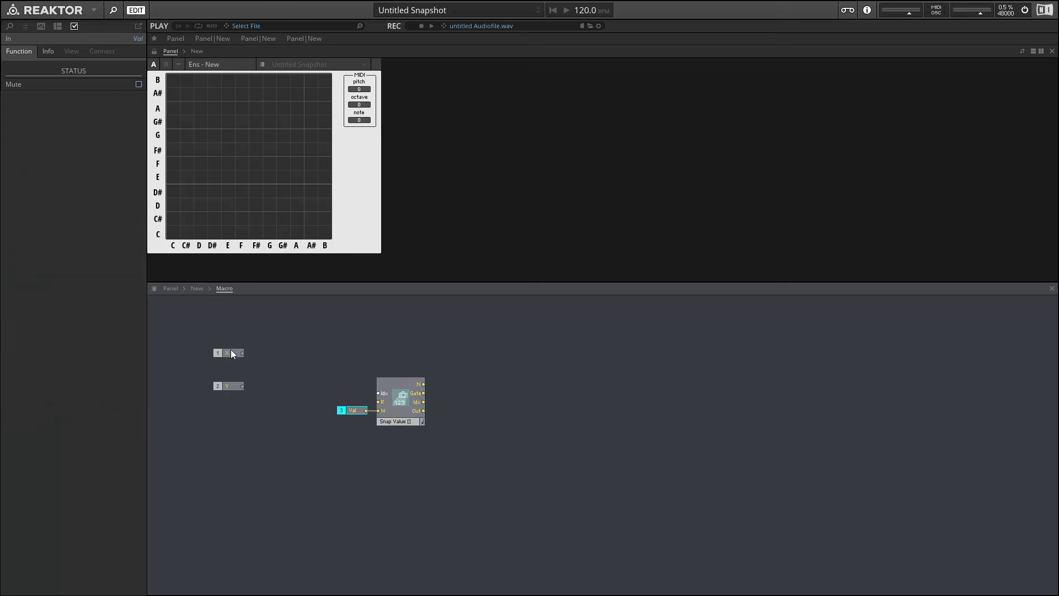
click(230, 351)
click(232, 386)
right_click(307, 322)
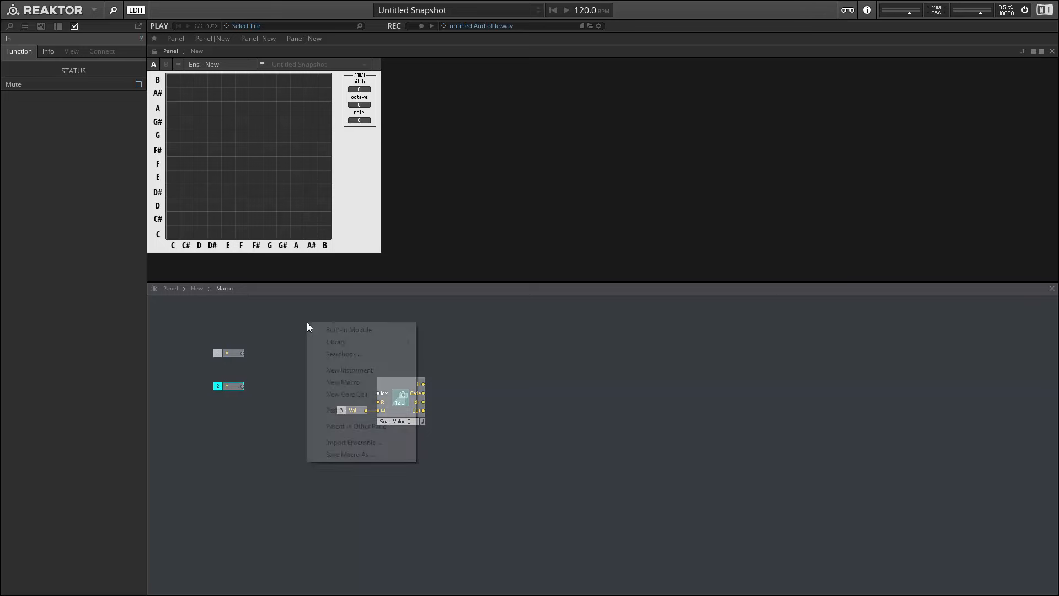
mouse_move(353, 330)
mouse_move(463, 387)
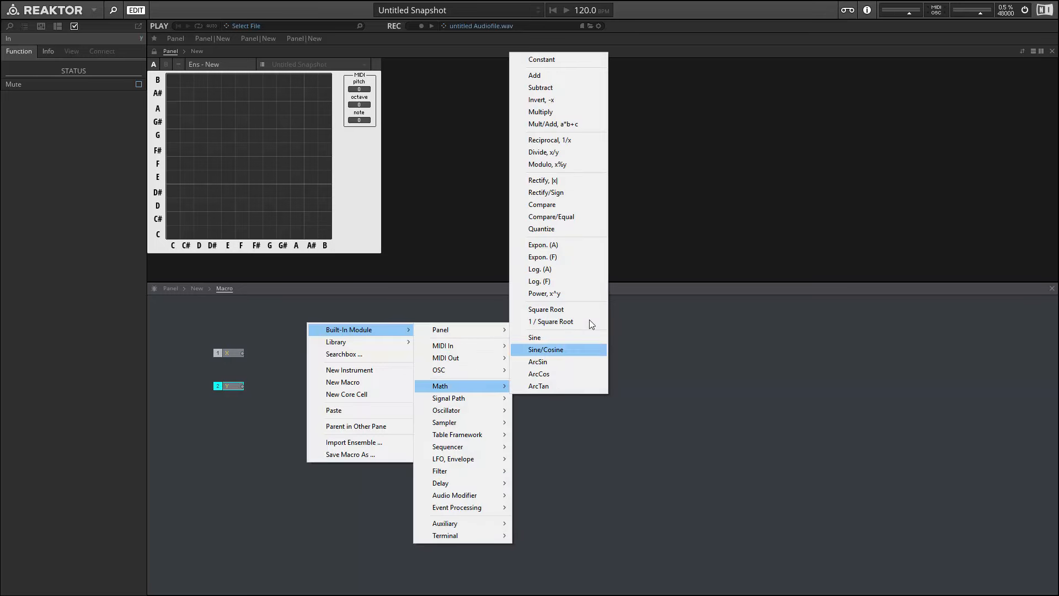
click(537, 113)
Review the index calculation inside the Core Cell, and in the macro multiply the Y input by a constant of 12
double_click(277, 389)
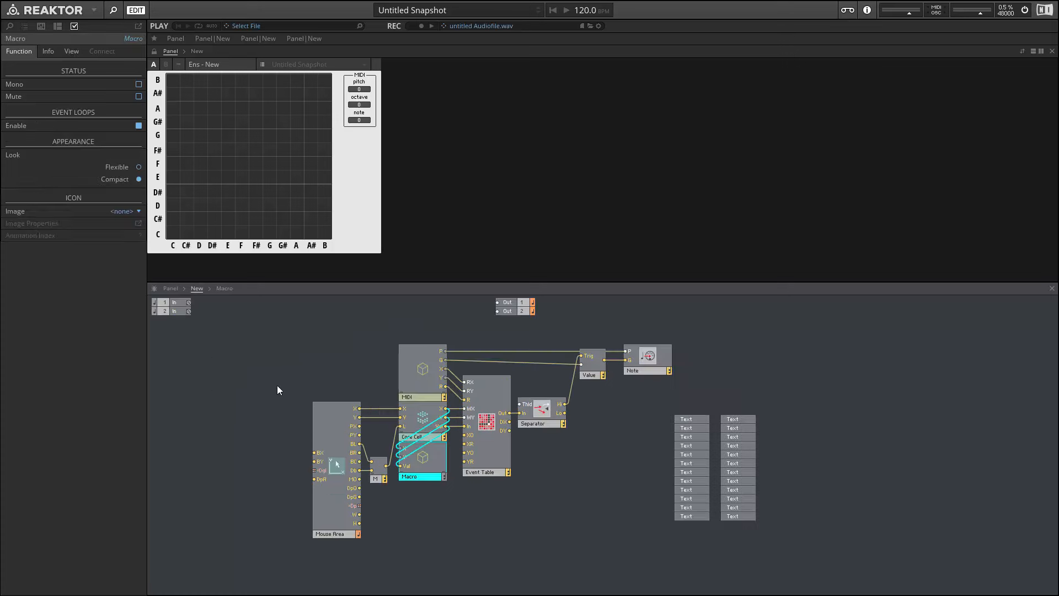
double_click(415, 415)
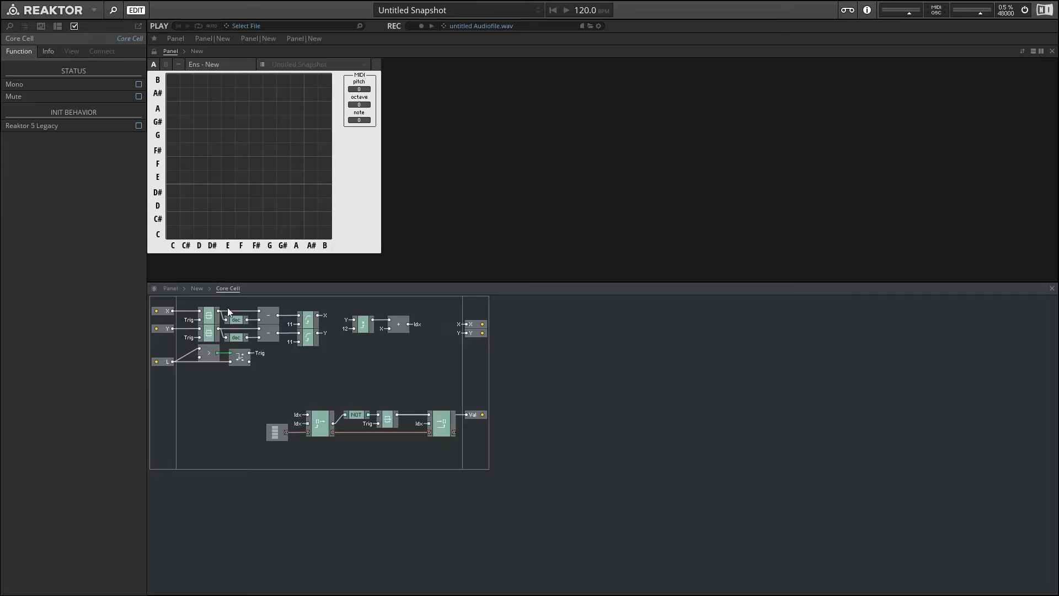
click(363, 325)
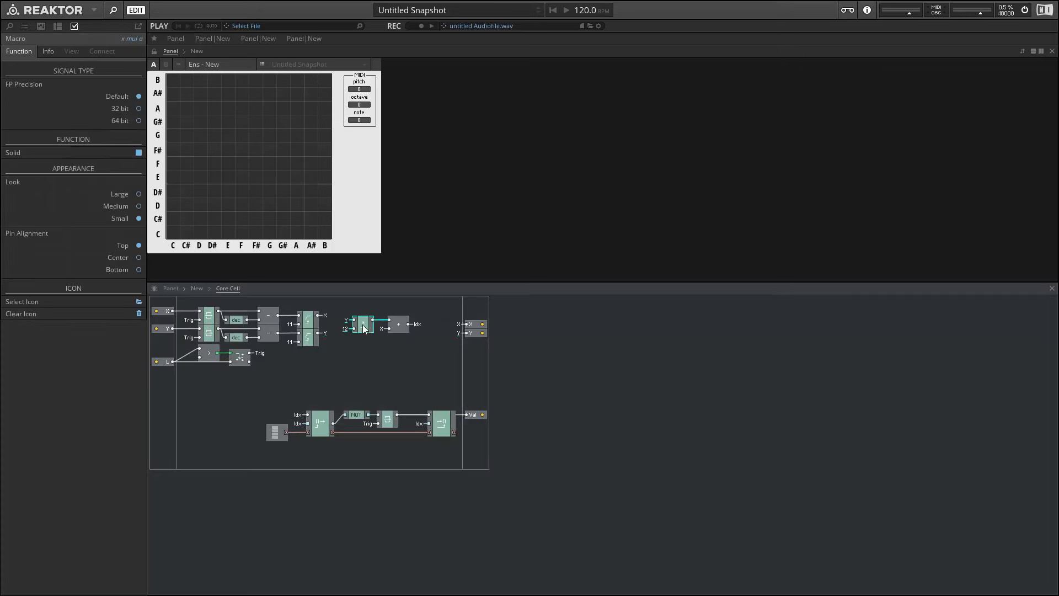
double_click(338, 360)
double_click(401, 452)
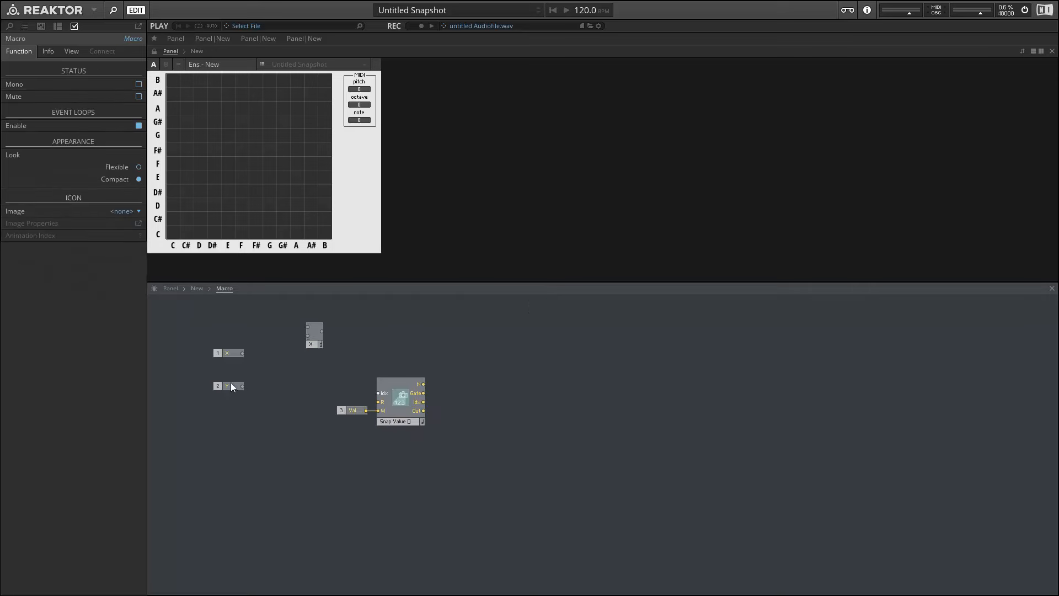
drag(317, 341, 267, 405)
right_click(256, 395)
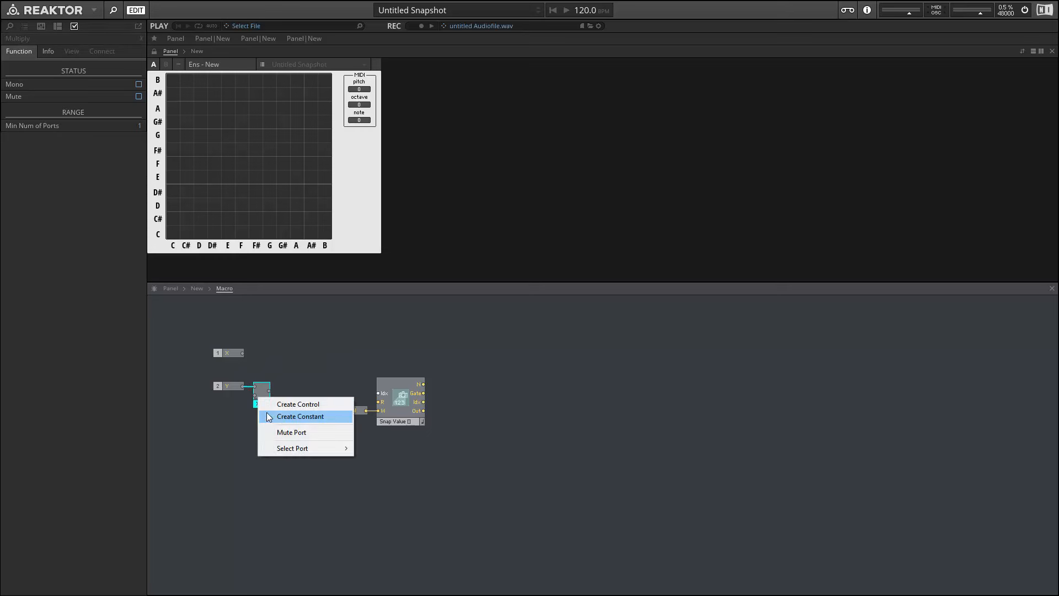
click(312, 416)
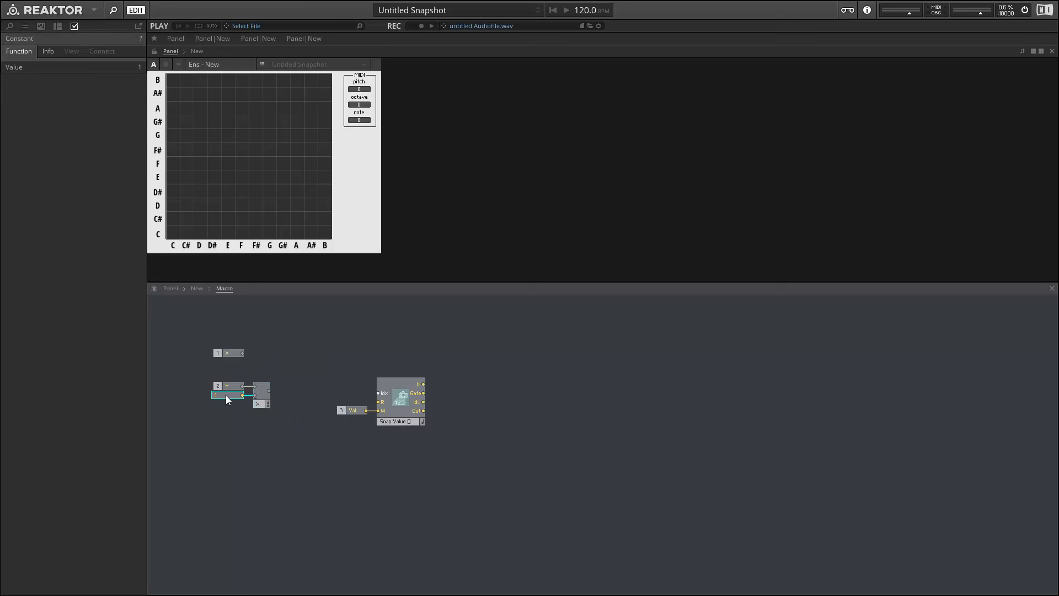
text(12)
click(220, 413)
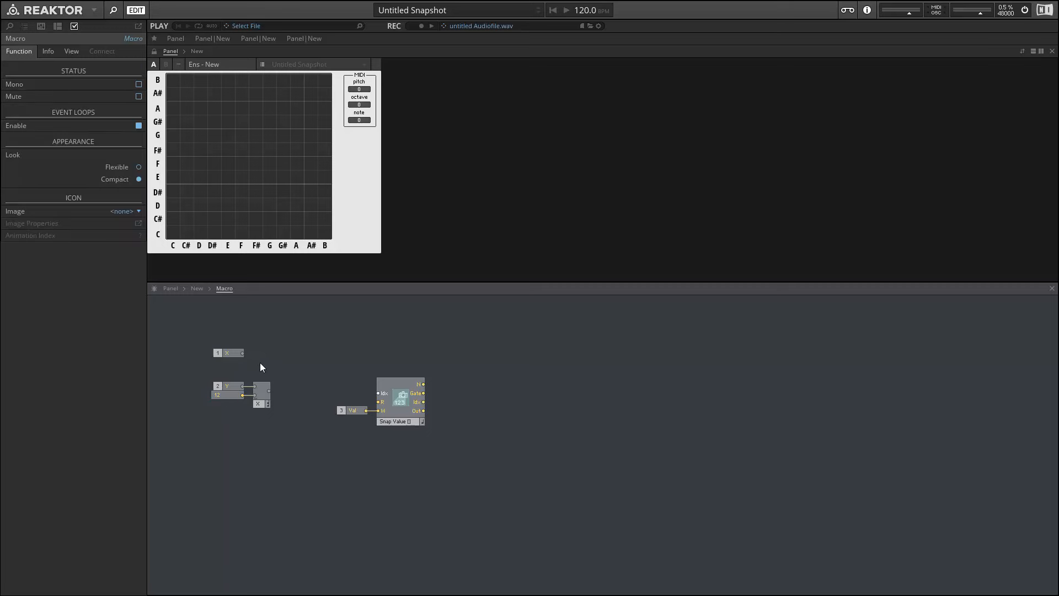
Insert an Add module that sums the Multiply output and the X input, and move the X port beside it
right_click(305, 354)
mouse_move(305, 355)
mouse_move(464, 410)
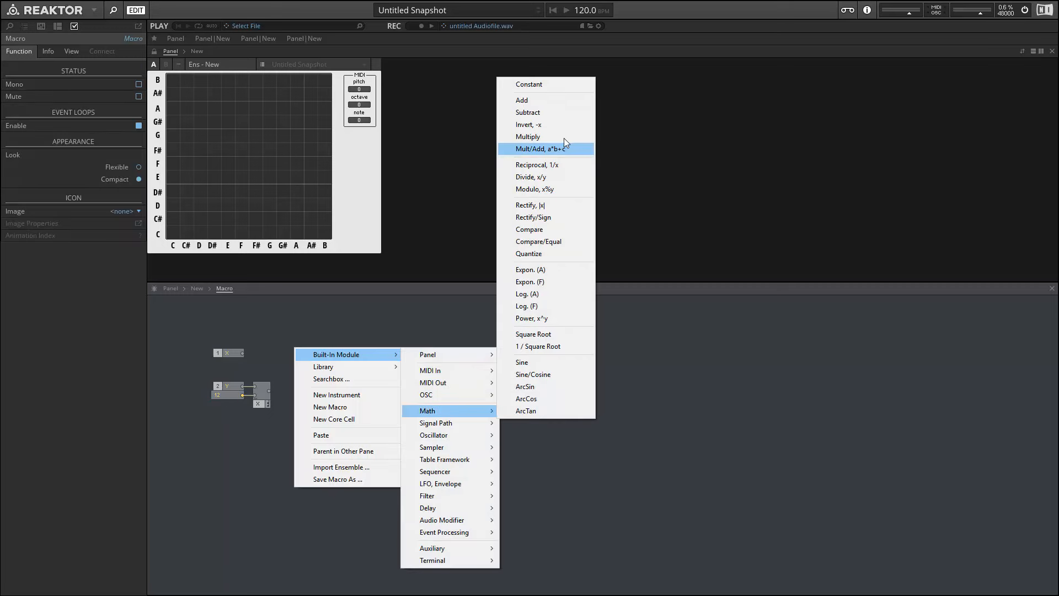
click(544, 101)
drag(269, 391, 319, 401)
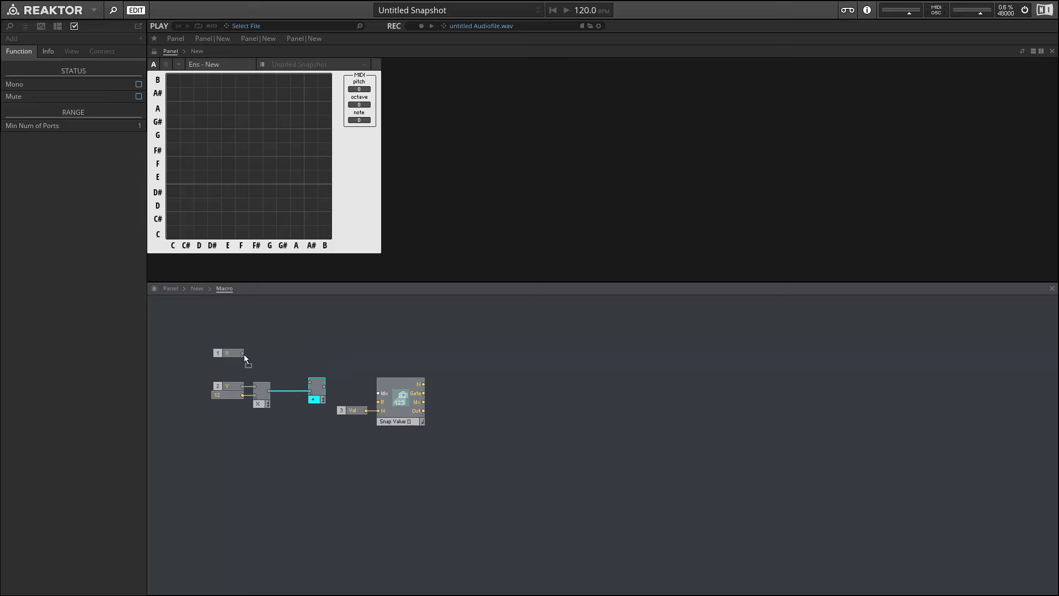
drag(243, 354, 309, 382)
drag(233, 354, 288, 385)
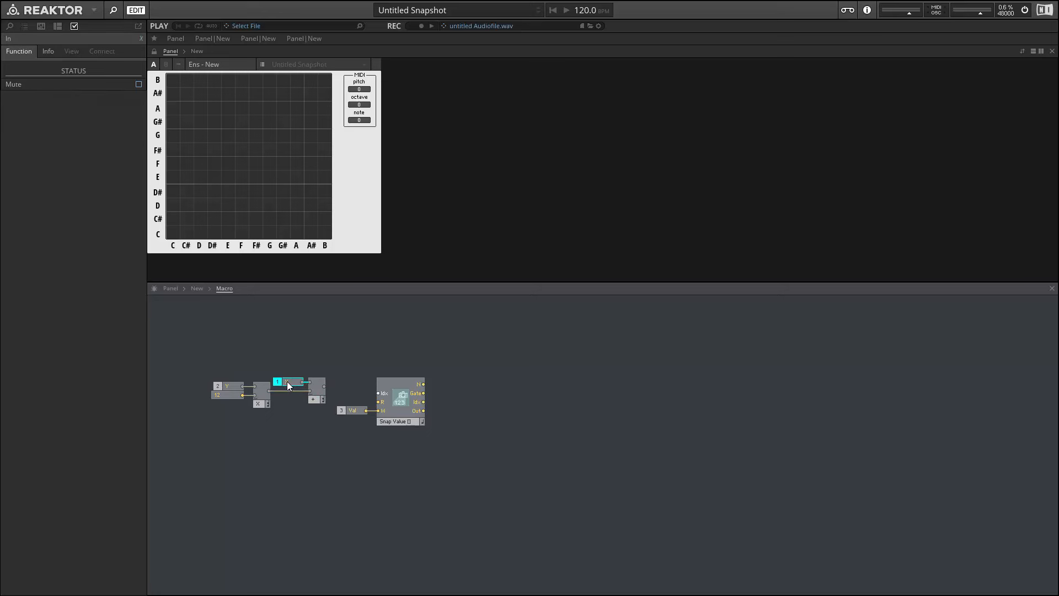
click(271, 422)
Feed a constant of 1 into the Add module and wire its sum to the Snap Value Array's Idx input
click(222, 396)
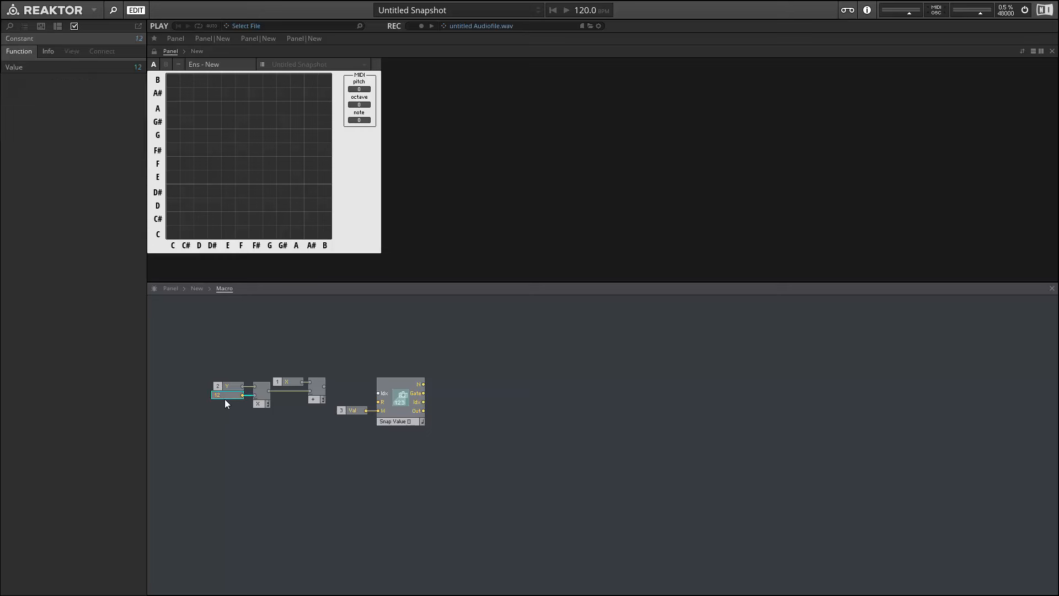
mouse_move(384, 398)
key(ctrl+v)
click(340, 453)
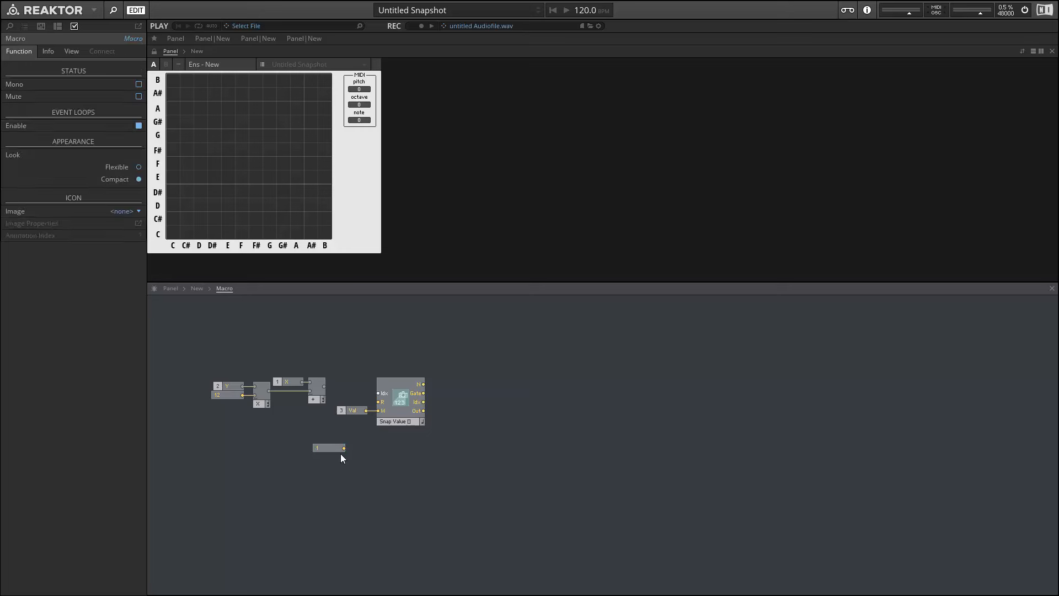
drag(345, 447, 322, 408)
drag(325, 451, 378, 393)
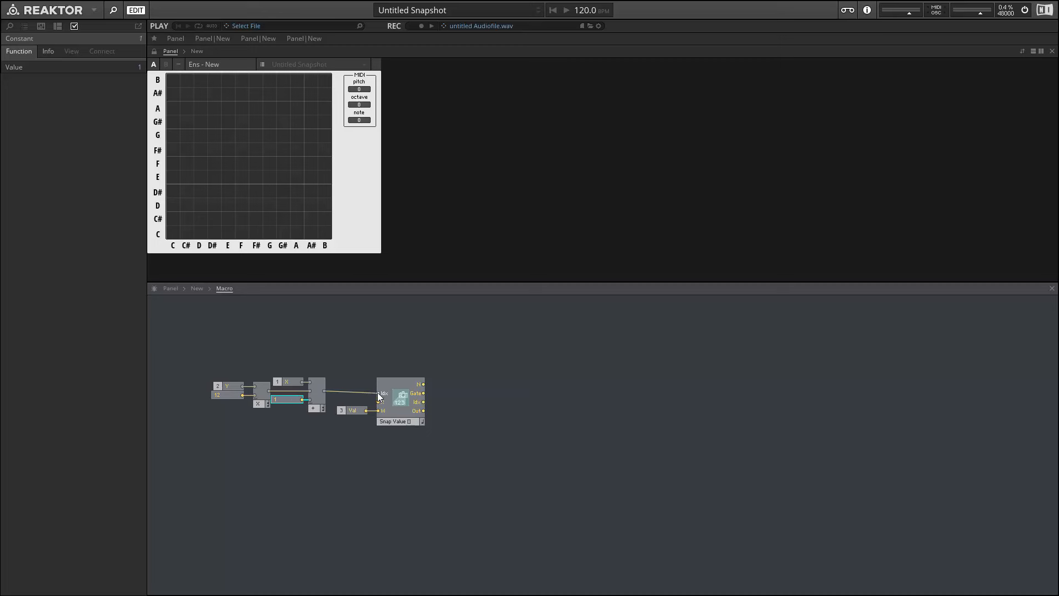
drag(197, 365, 256, 407)
click(258, 438)
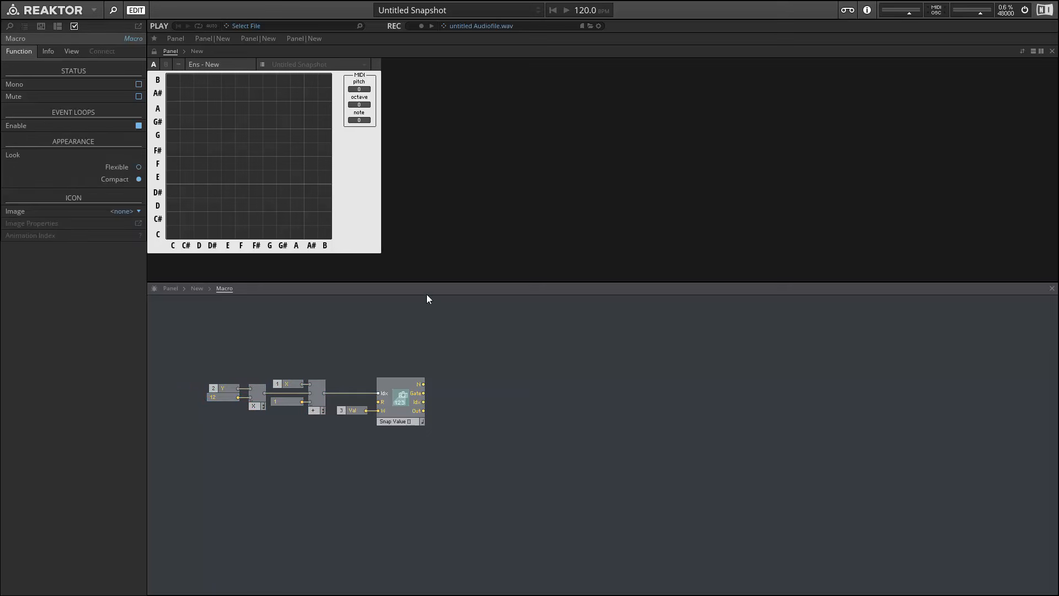
Insert a Subtract module that takes a constant of 1 away from the Snap Value Array's Idx output
right_click(491, 334)
mouse_move(507, 341)
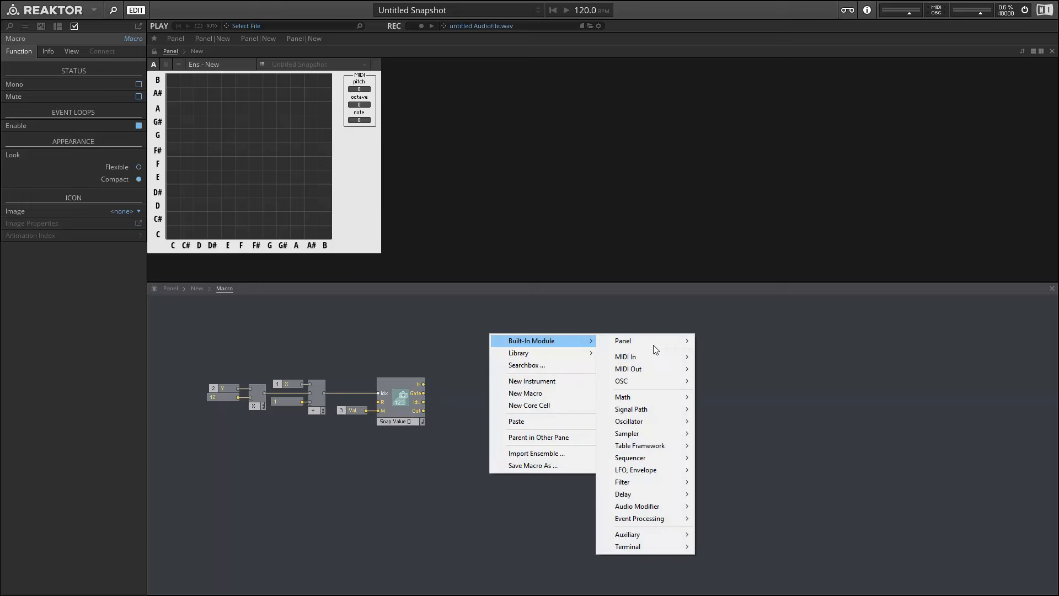
mouse_move(634, 397)
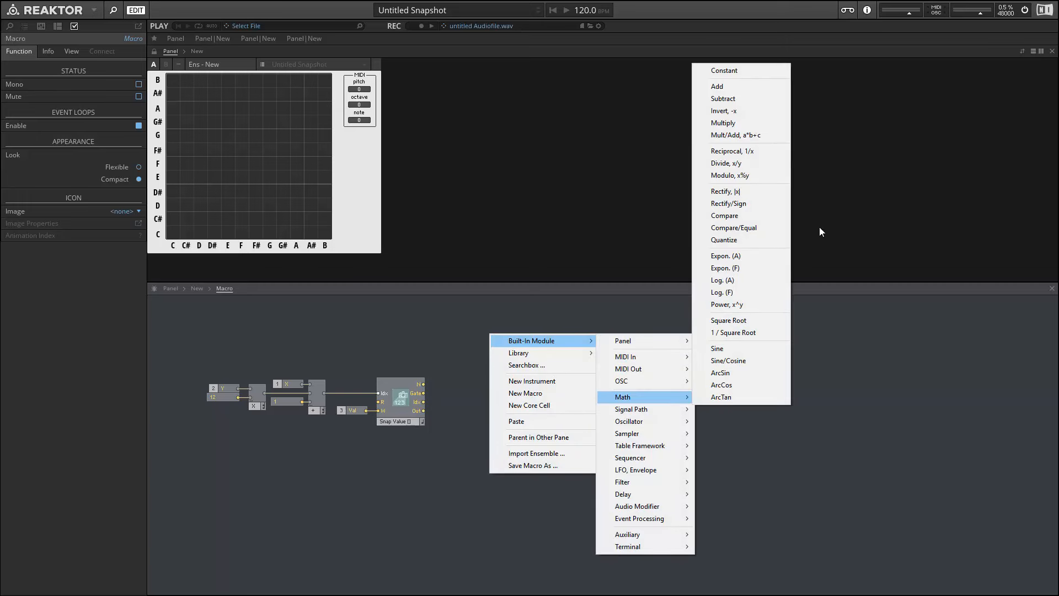
click(743, 100)
drag(423, 403, 491, 338)
right_click(494, 347)
click(535, 362)
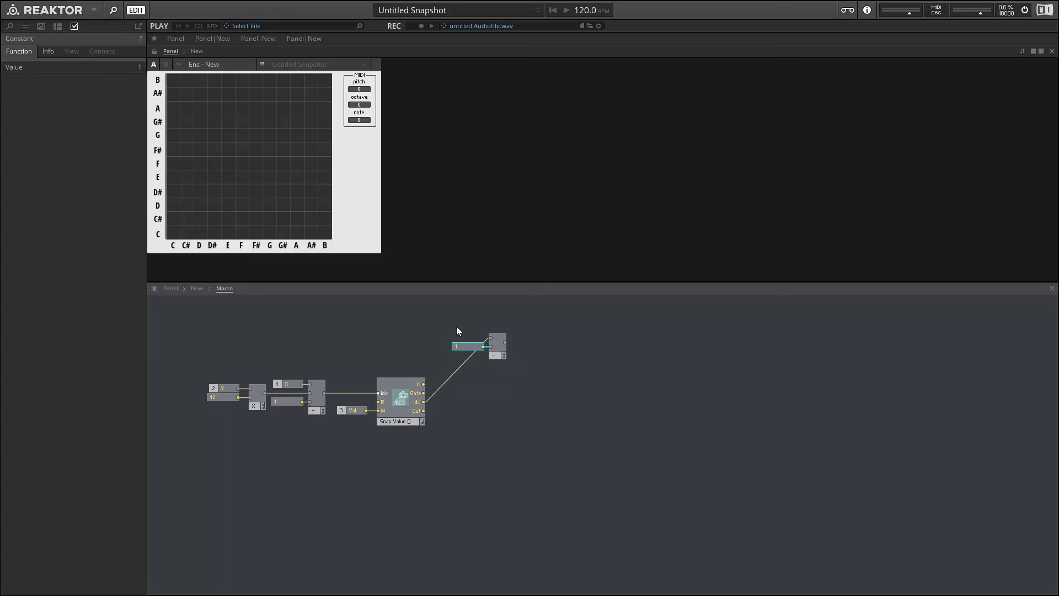
Move the Subtract module beside the Snap Value Array, and add output ports Idx for its result and Val for the array's Out
drag(456, 326, 507, 363)
drag(498, 355, 486, 401)
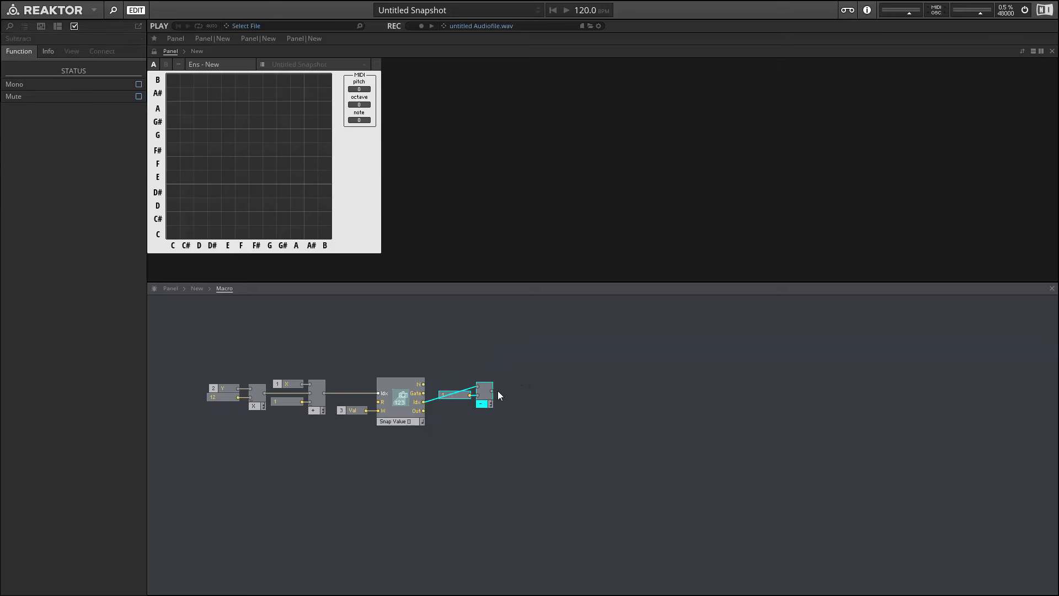
right_click(523, 380)
mouse_move(574, 398)
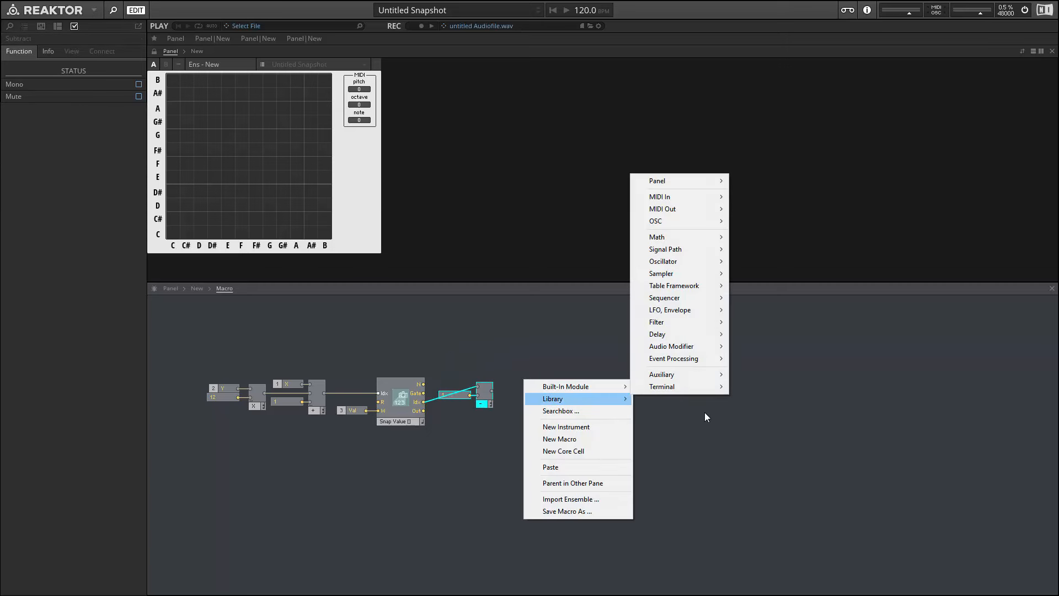
mouse_move(677, 385)
click(759, 399)
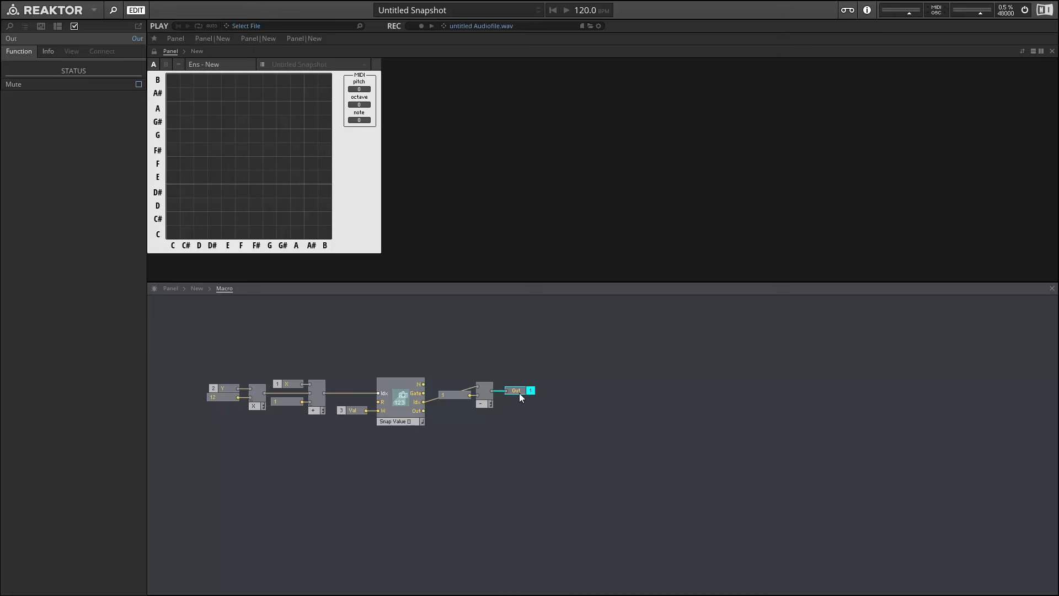
text(Idx)
key(Return)
text(Val)
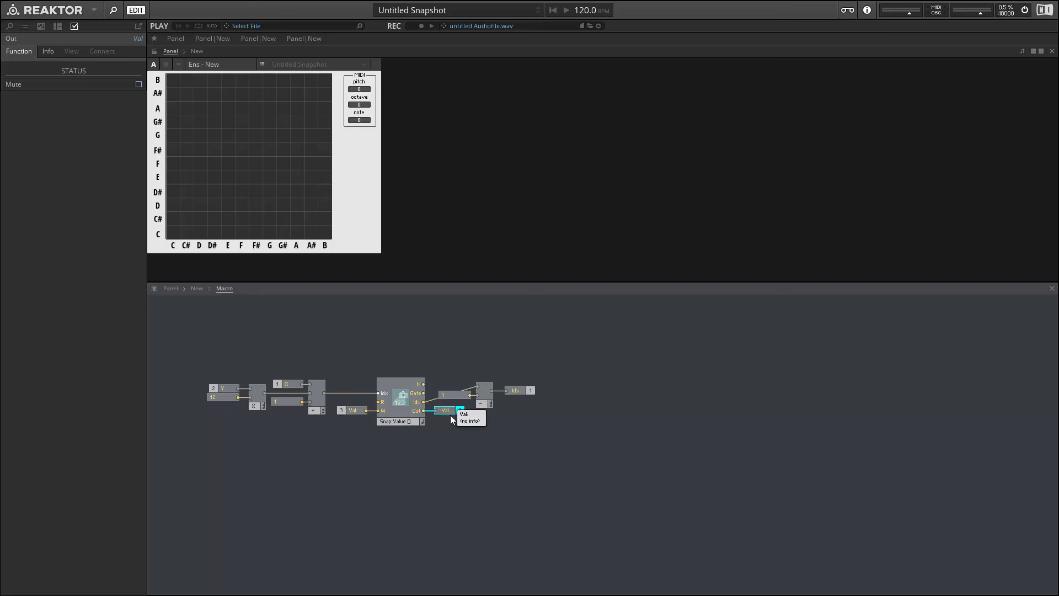
Wire the Core Cell's X, Y and Val outputs into the macro's matching inputs, and rename the macro Snapshots
double_click(444, 442)
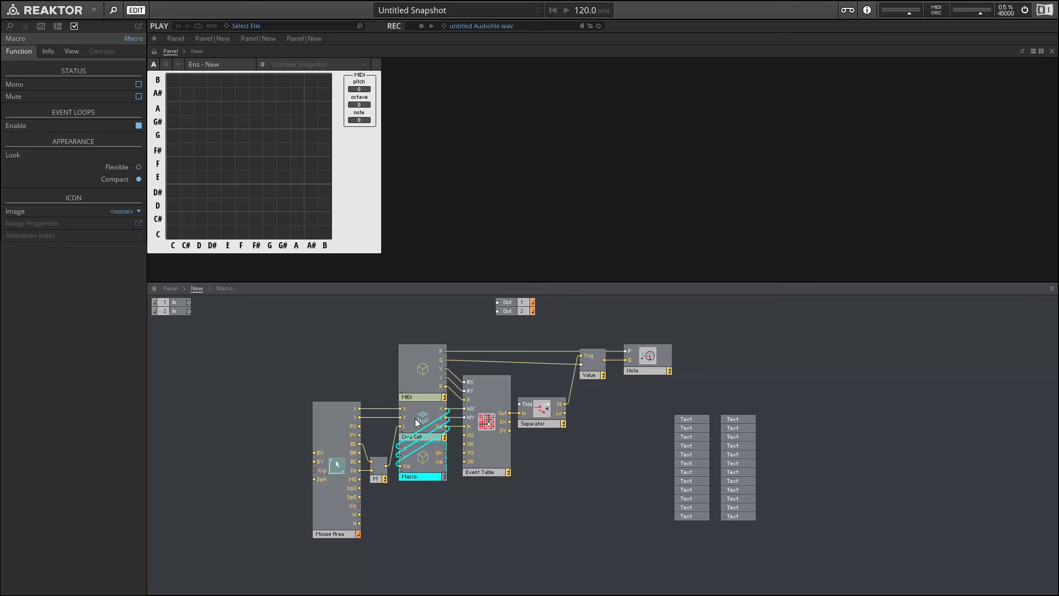
click(417, 477)
text(Snapshots)
key(Return)
Add two event input ports inside the Core Cell and name them Idx and Val
double_click(422, 422)
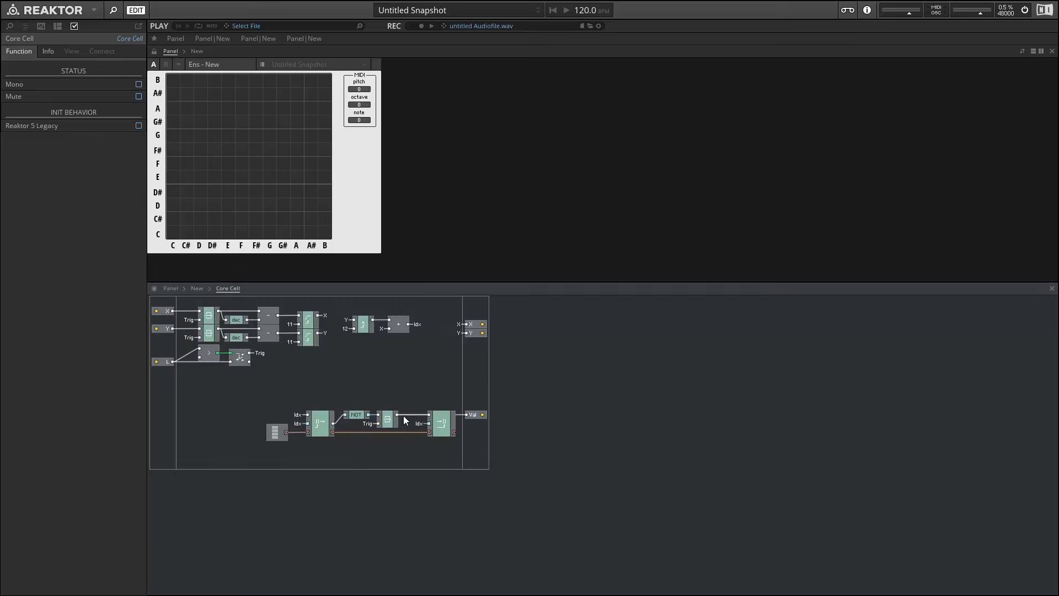
right_click(169, 402)
click(296, 408)
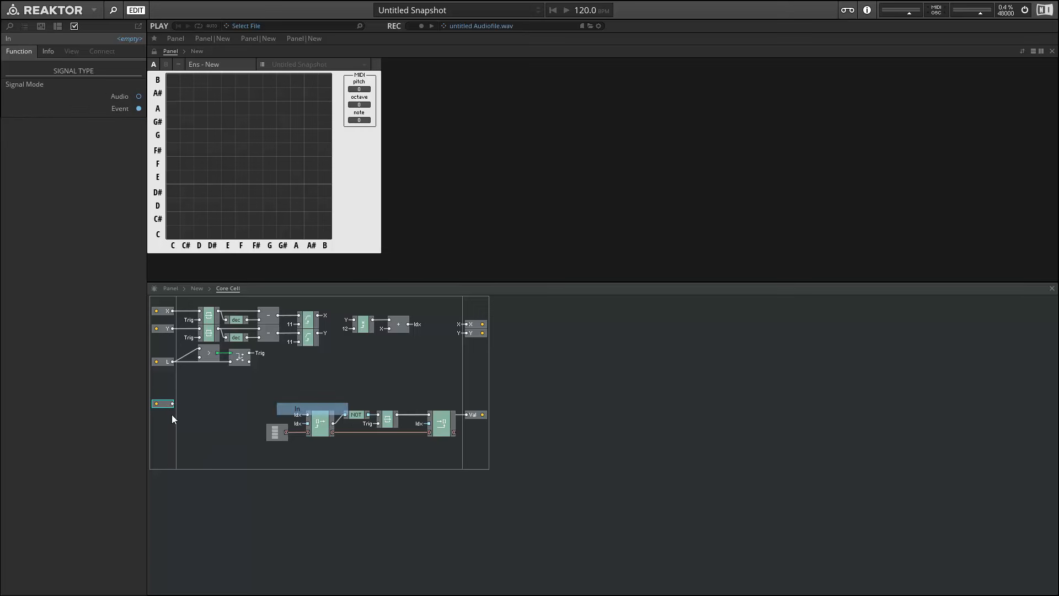
text(Idx)
key(Return)
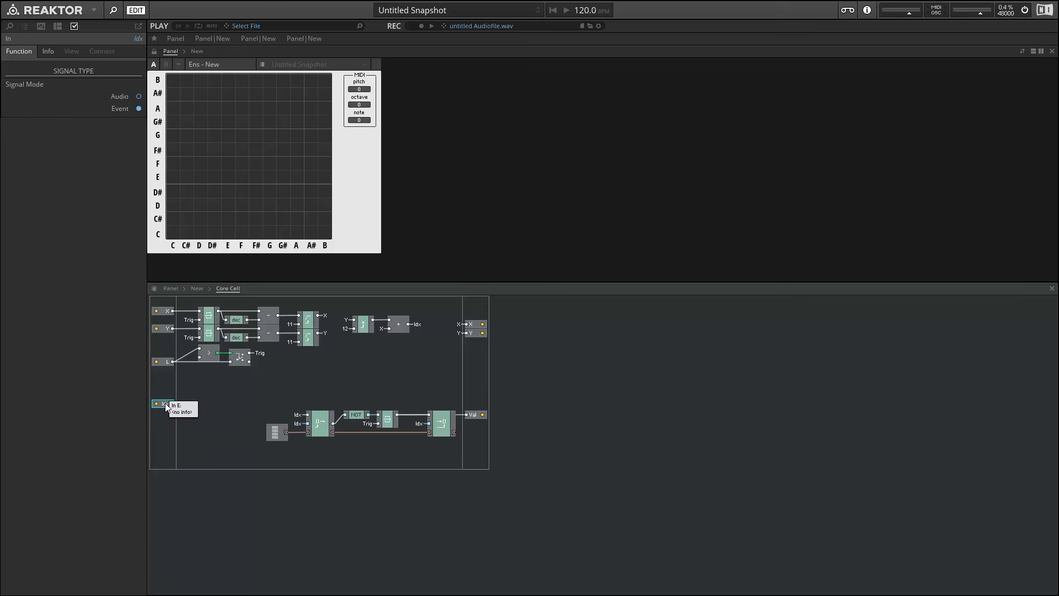
ctrl+drag(165, 403, 164, 417)
double_click(164, 417)
text(Val)
Position the Snapshots macro below the Core Cell and wire its Idx and Val outputs back to the Core Cell's new inputs
double_click(186, 429)
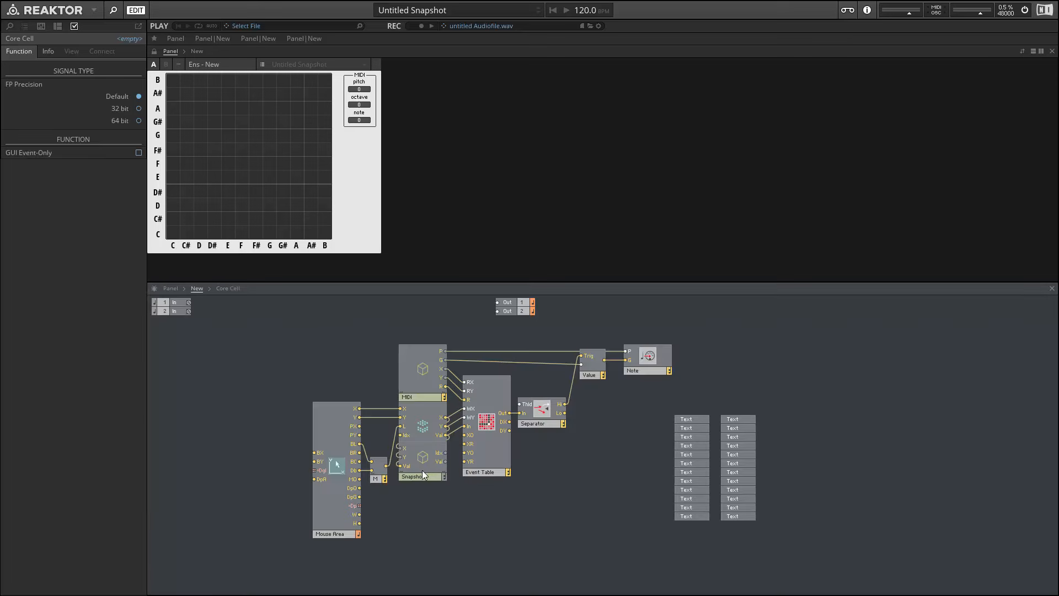
drag(424, 475, 400, 435)
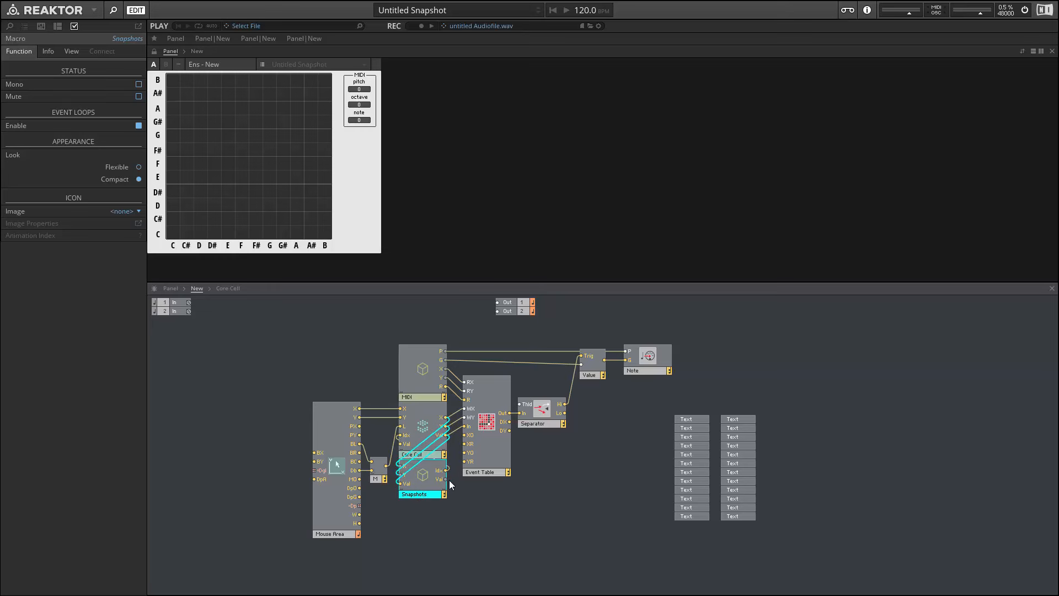
click(416, 532)
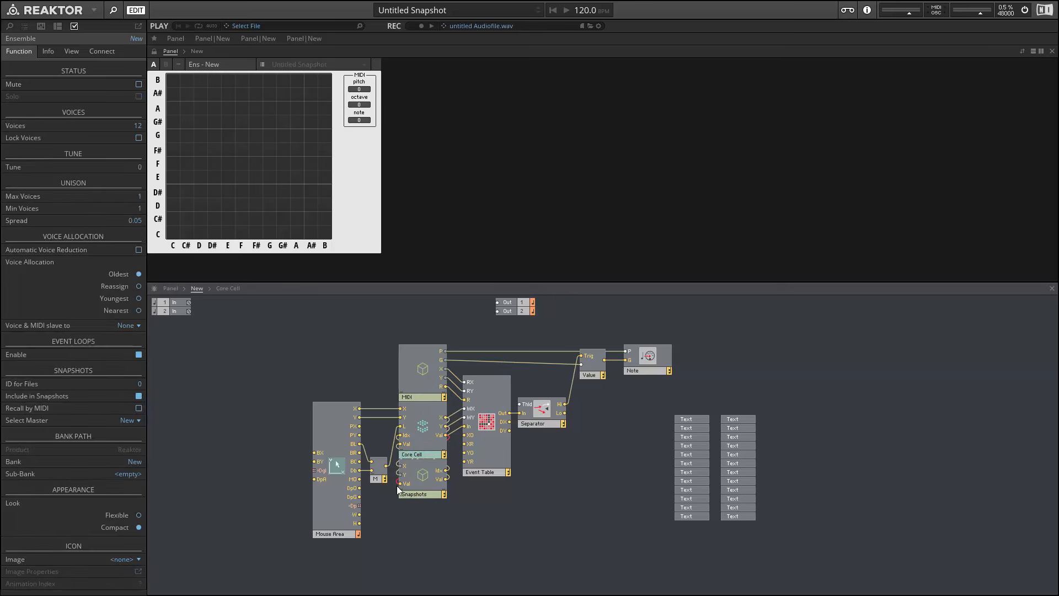
Check the wiring inside Snapshots, and set the Mouse Area, Merge, Core Cell and Snapshots modules to Mono
double_click(412, 473)
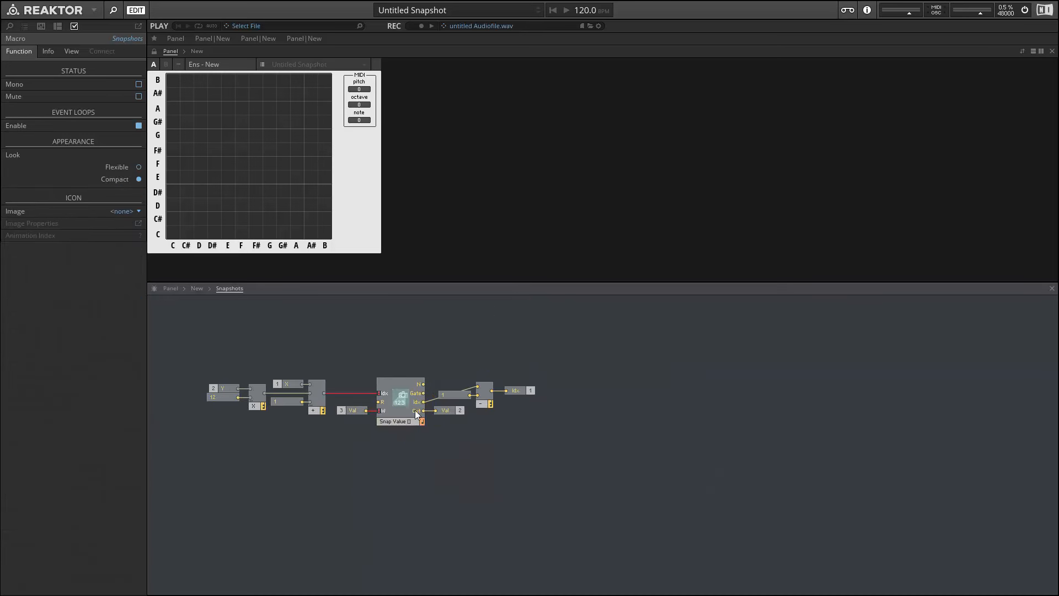
click(396, 408)
double_click(307, 440)
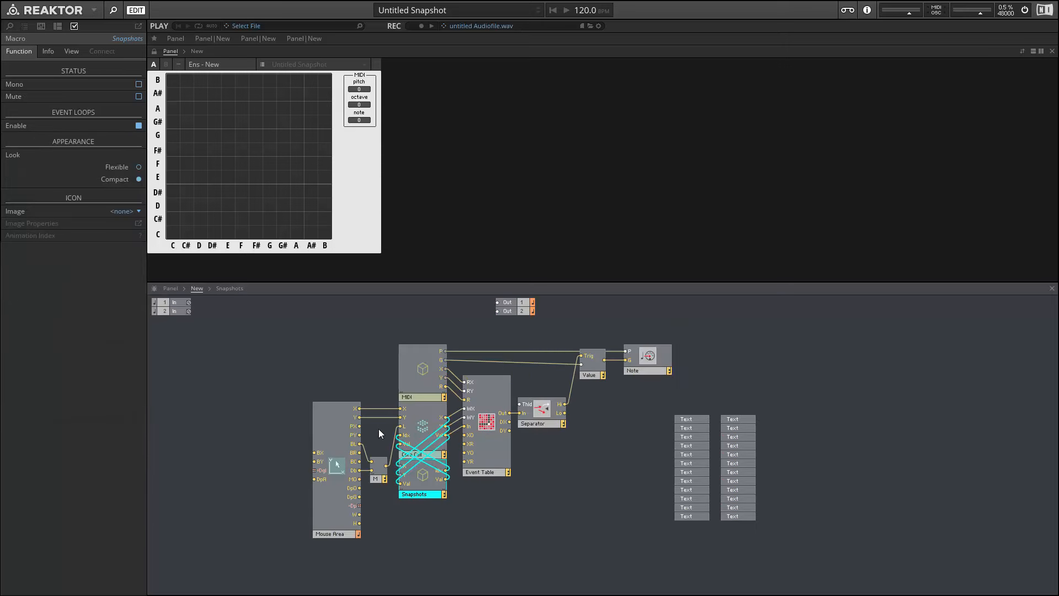
drag(266, 416, 433, 493)
right_click(432, 489)
click(487, 403)
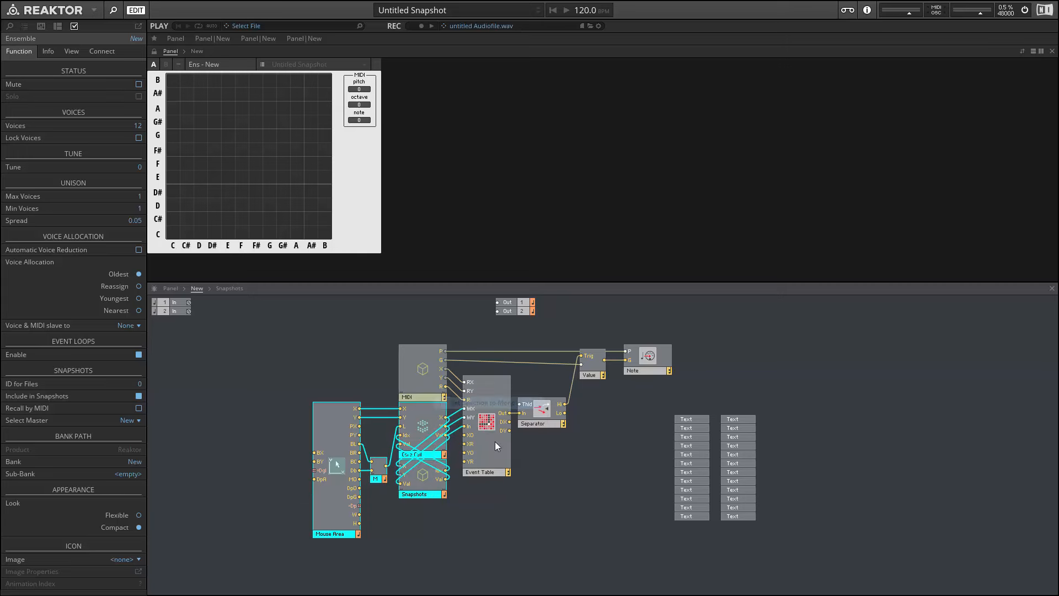
click(499, 510)
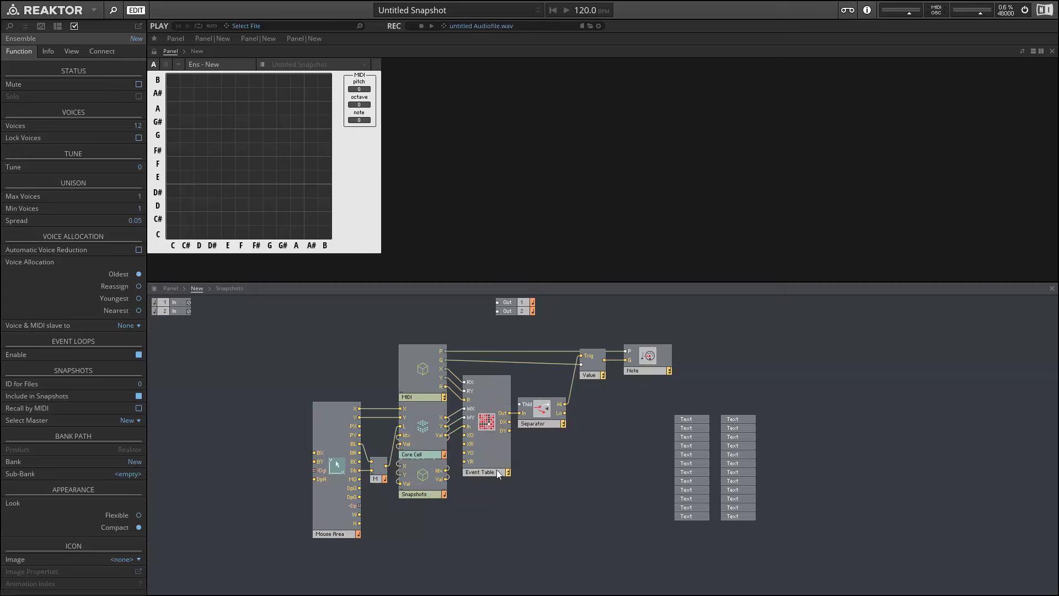
Connect the Core Cell's Idx and Val input ports to new QuickBuses
click(429, 442)
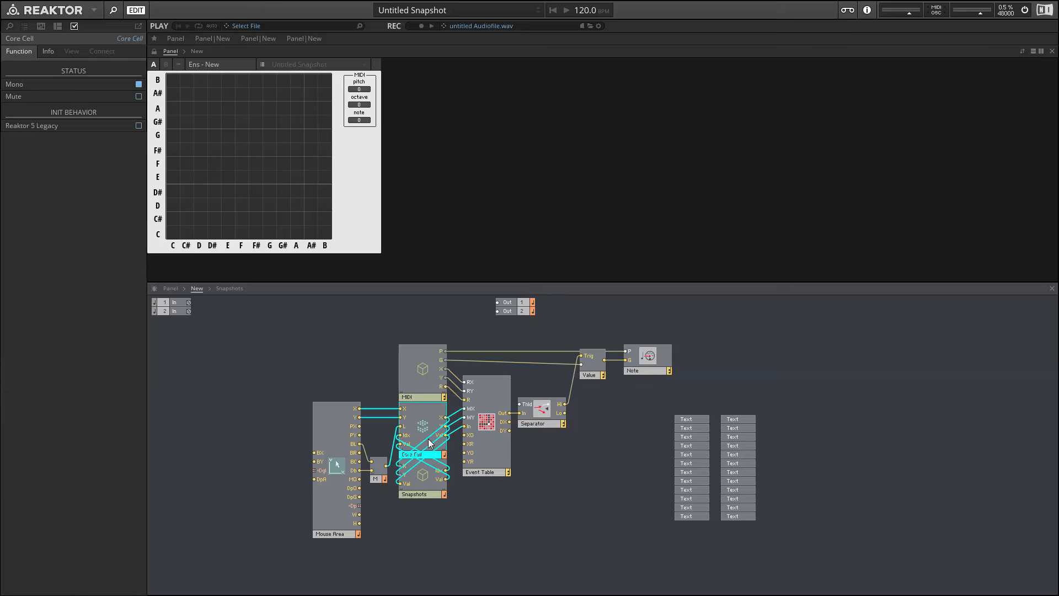
click(443, 536)
click(424, 444)
double_click(419, 427)
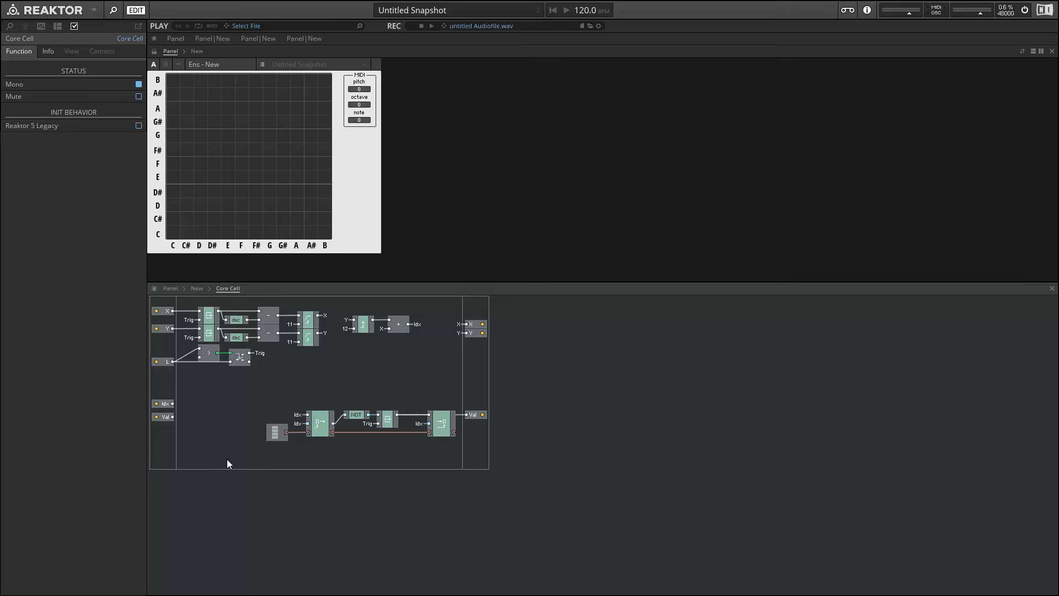
right_click(172, 403)
click(181, 416)
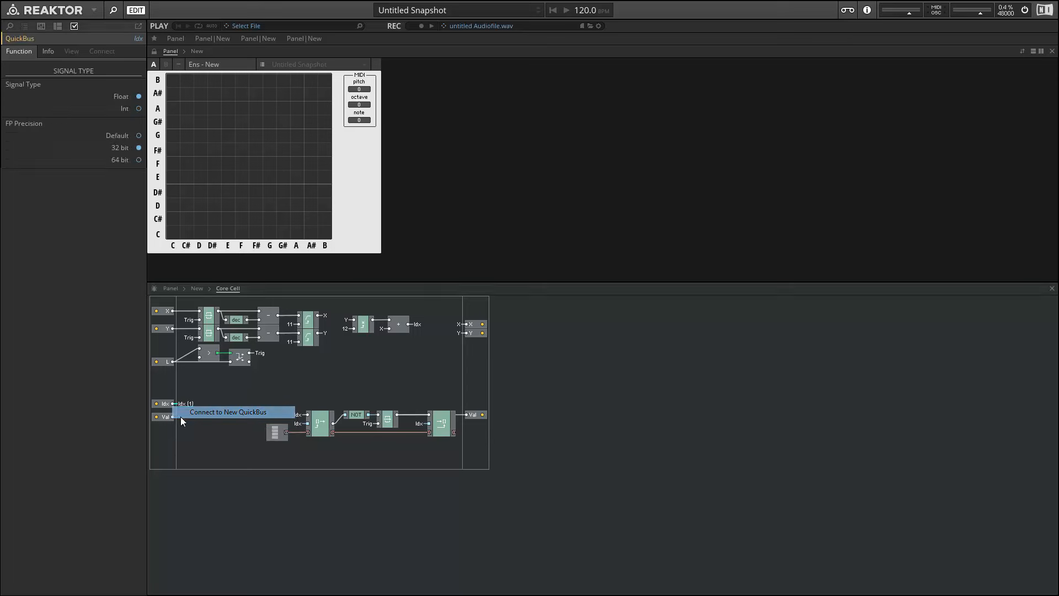
right_click(169, 417)
click(180, 419)
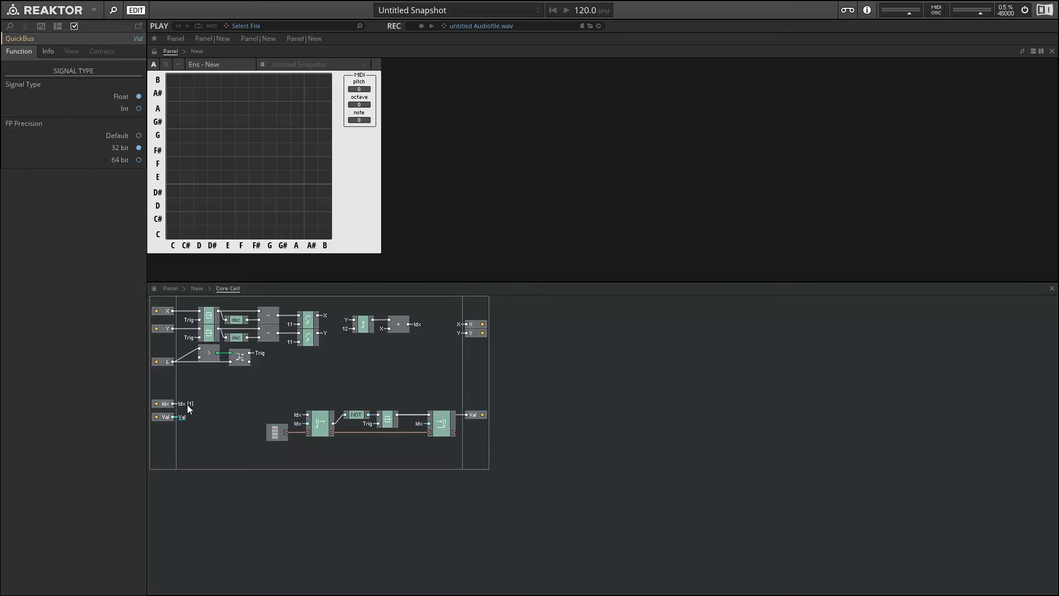
Place the Idx input port directly above Val and rename its QuickBus InitIdx
drag(159, 404, 162, 409)
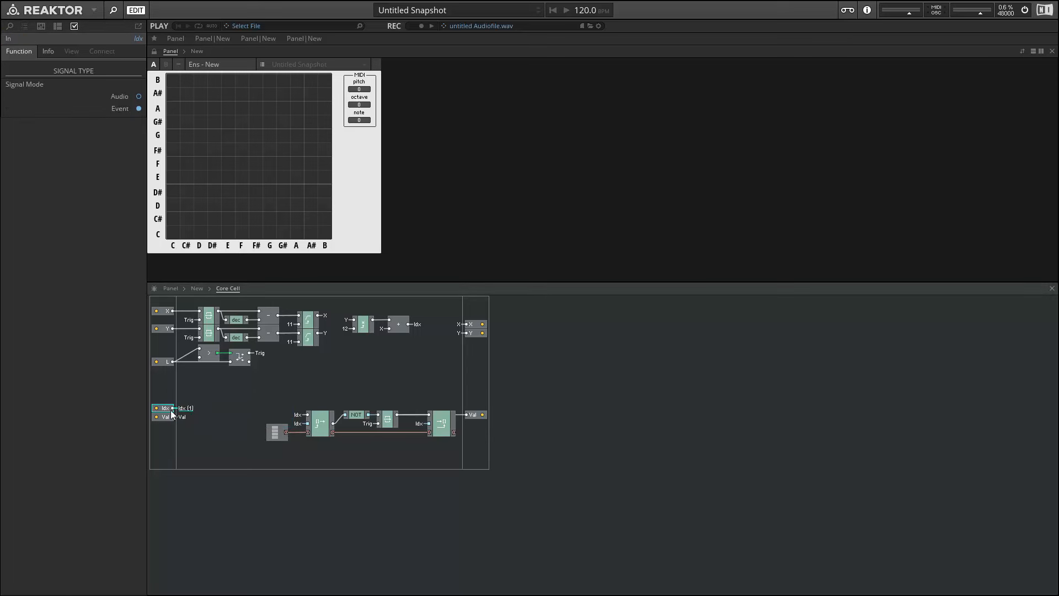
double_click(182, 410)
text(I)
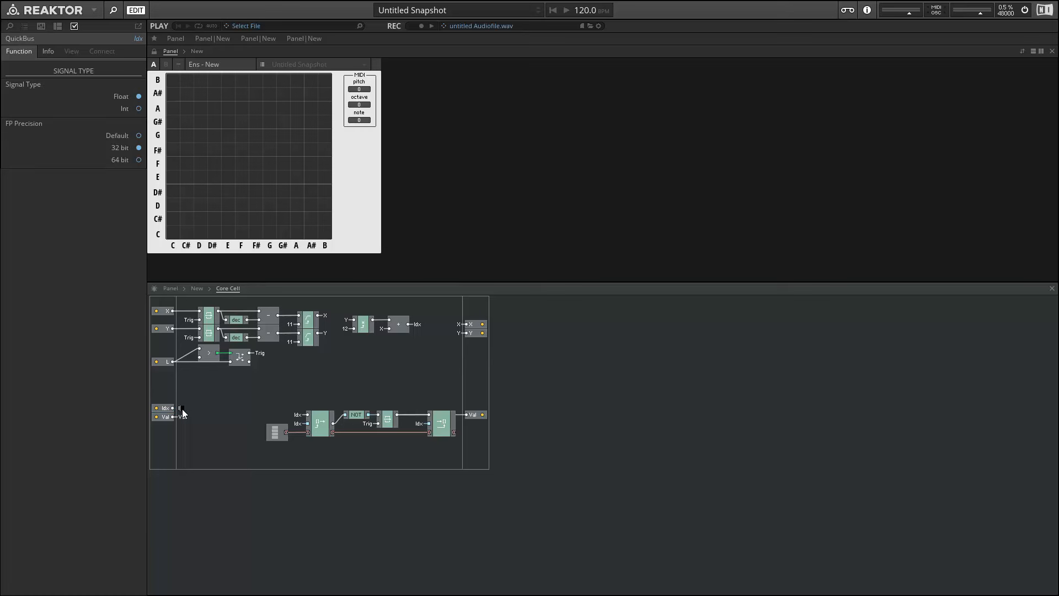
text(nitIdx)
key(Return)
Duplicate the Write [] macro, connect the copy directly to the Array module, and remove the copy's value wire
click(439, 428)
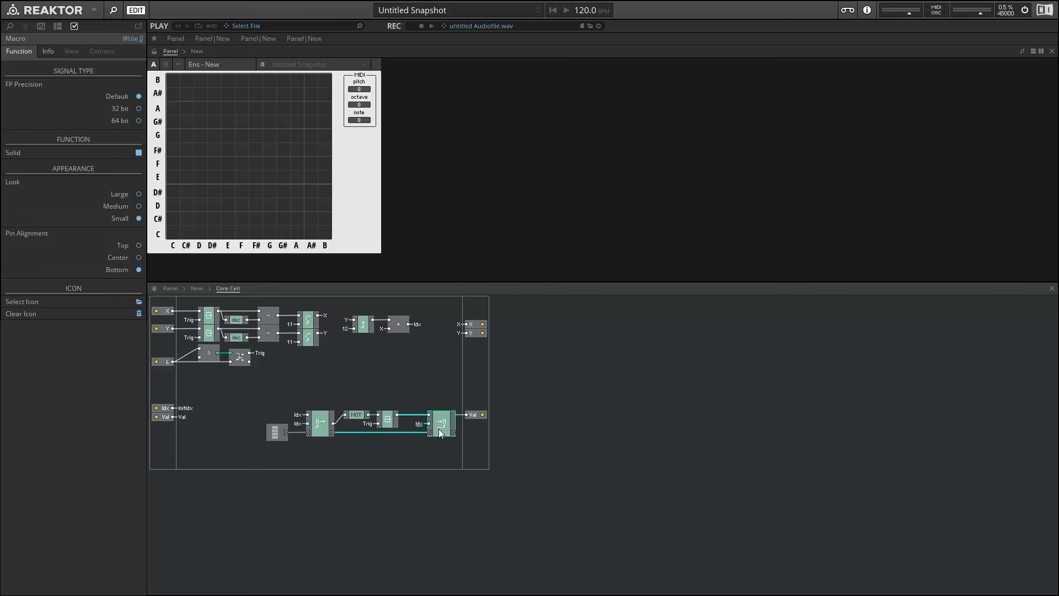
key(ctrl+d)
drag(447, 435, 351, 476)
click(307, 468)
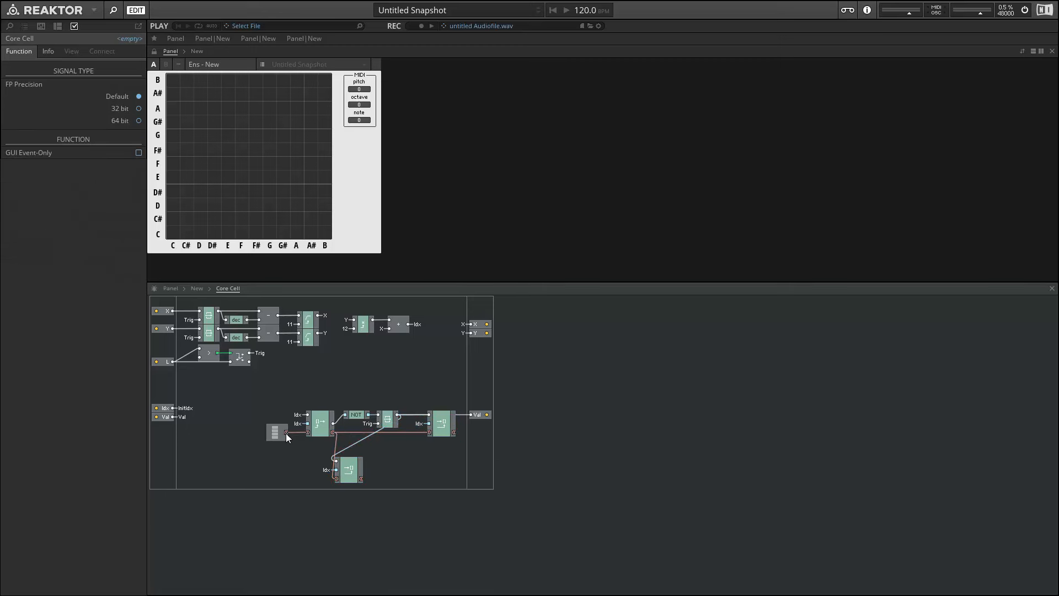
drag(286, 433, 336, 478)
click(349, 453)
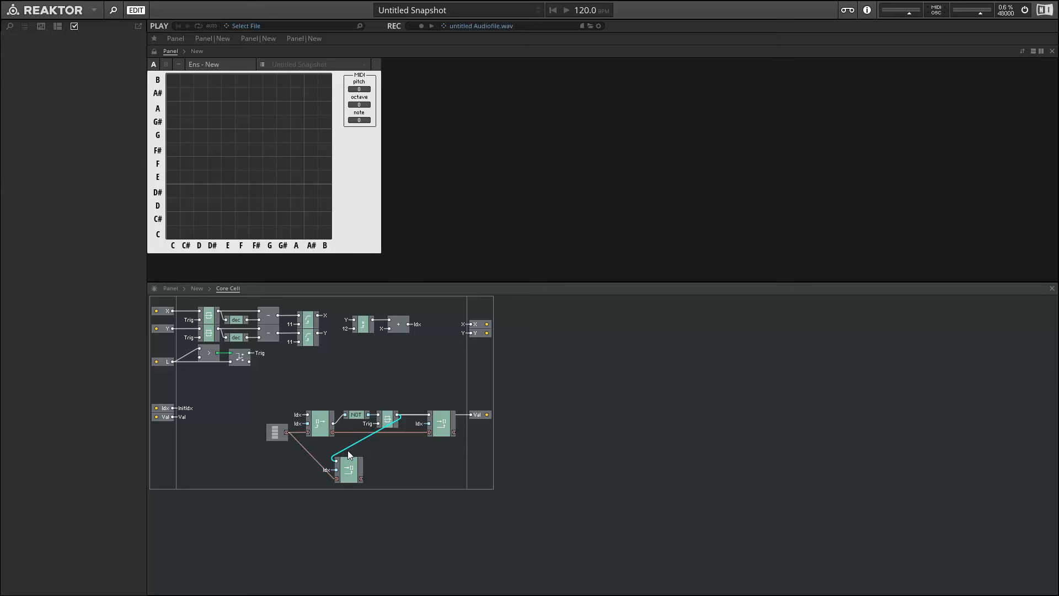
key(Delete)
Feed the duplicated Write [] macro from the InitIdx and Val QuickBuses, and place it directly beneath the Read macro
right_click(337, 469)
mouse_move(369, 515)
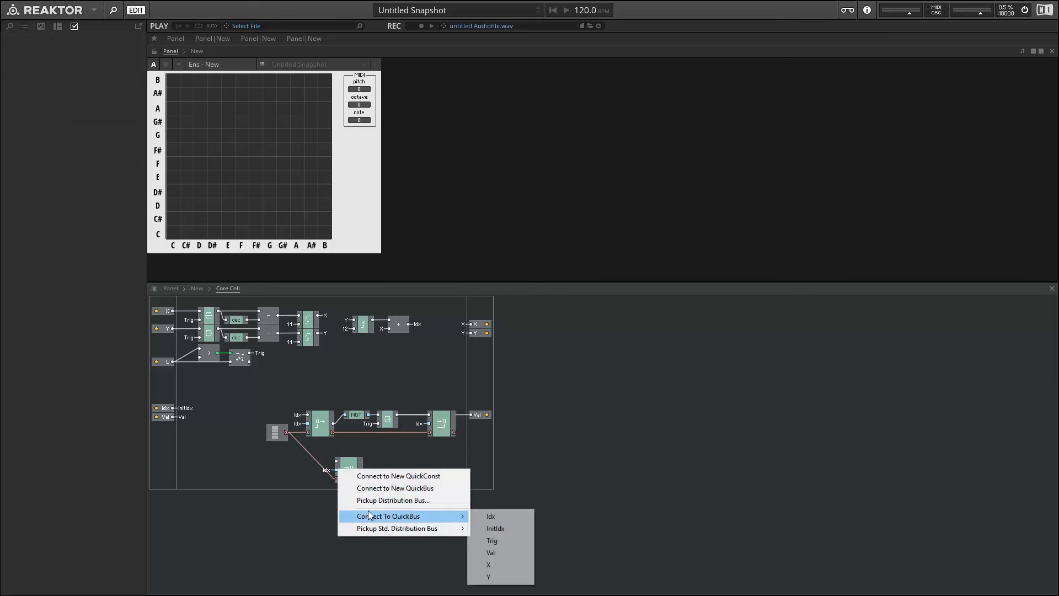
click(507, 528)
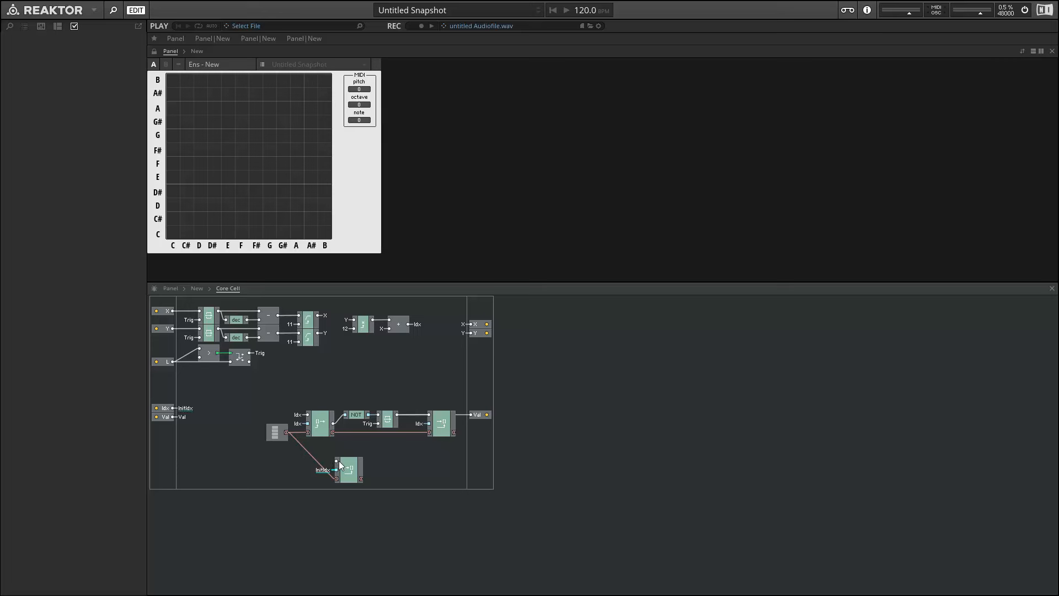
right_click(337, 461)
mouse_move(378, 506)
click(521, 541)
drag(344, 474, 328, 461)
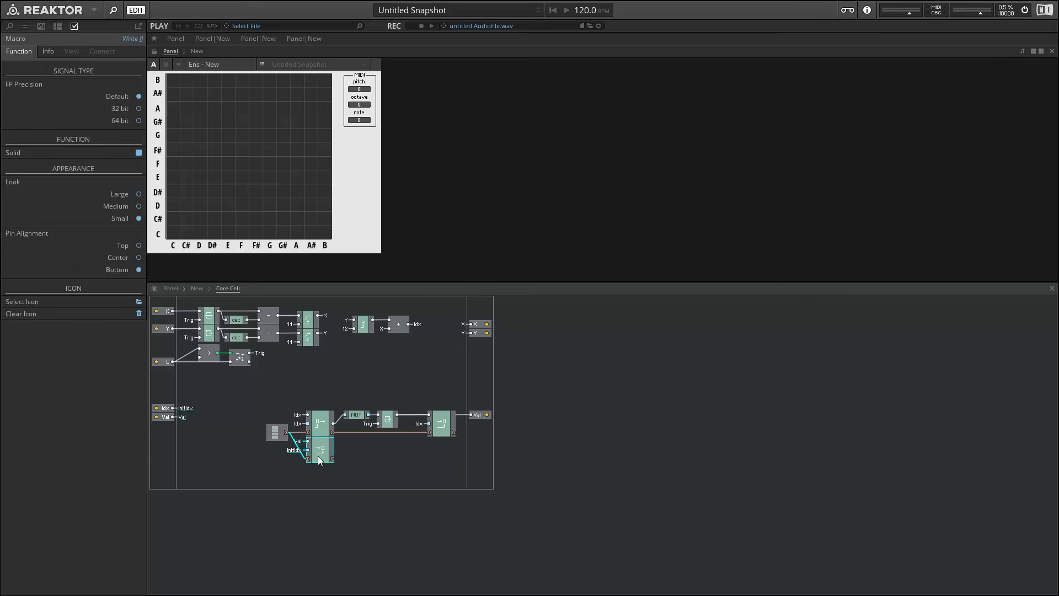
Review the Snap Value Array's settings inside the Snapshots macro and return to the Core Cell's structure
double_click(327, 473)
double_click(418, 469)
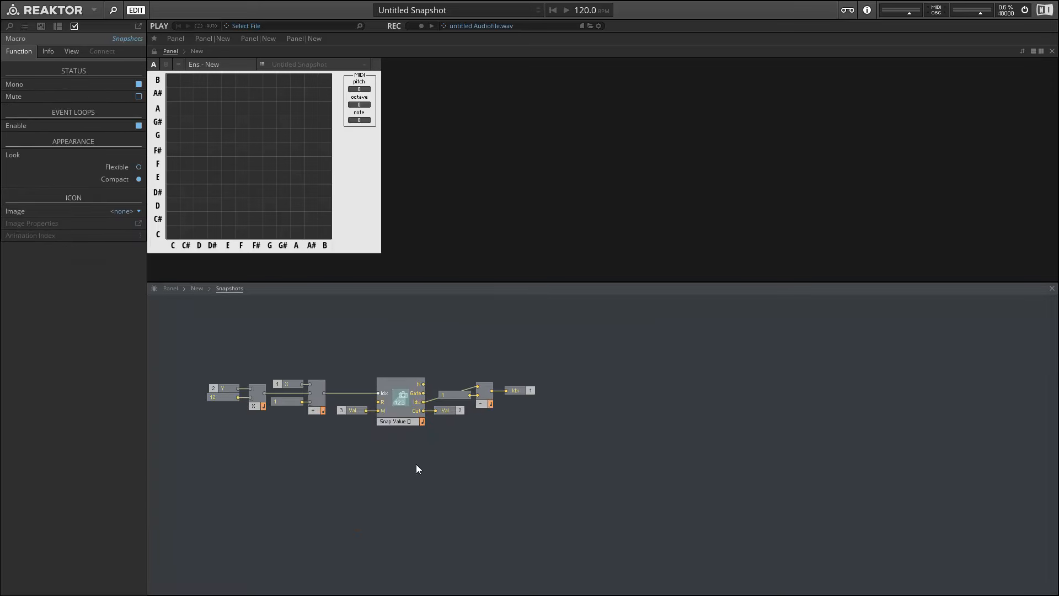
click(400, 418)
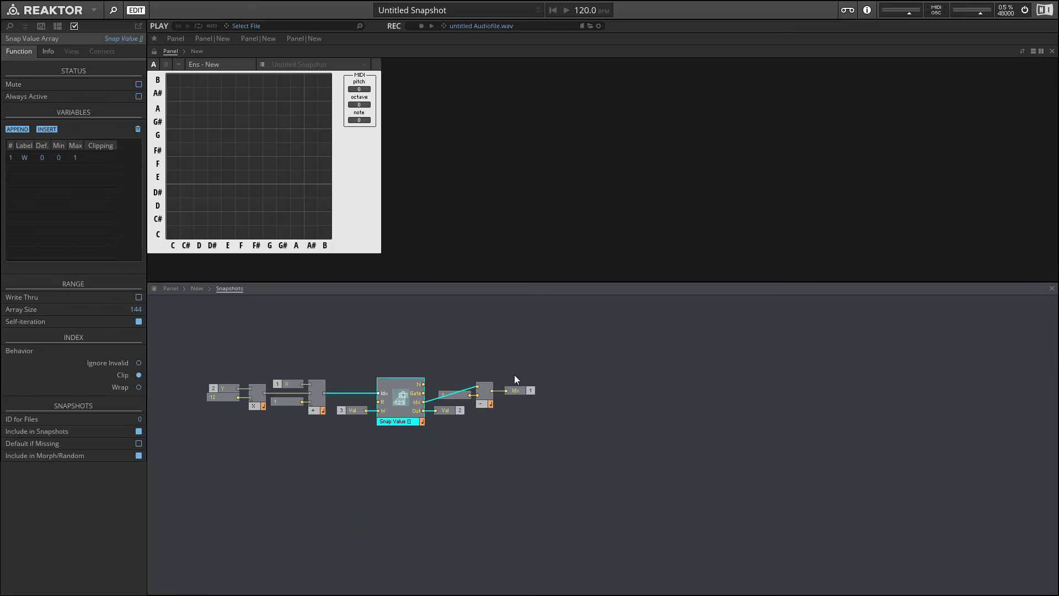
double_click(513, 418)
click(512, 414)
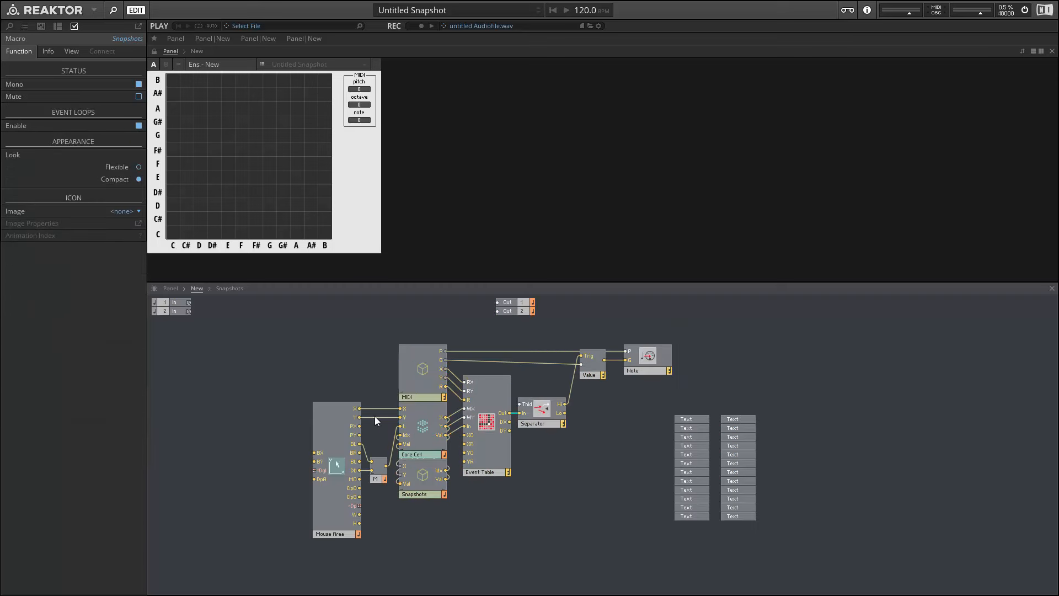
double_click(416, 426)
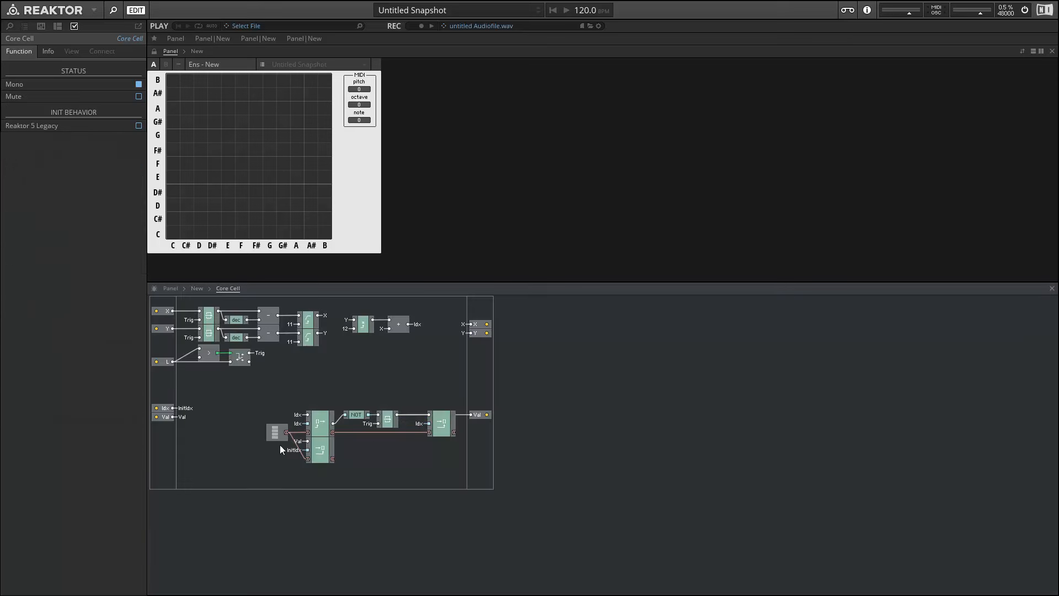
Shift the Array module slightly away from the Read macro and insert an IDivMod macro above it in the Core Cell
drag(278, 440, 266, 438)
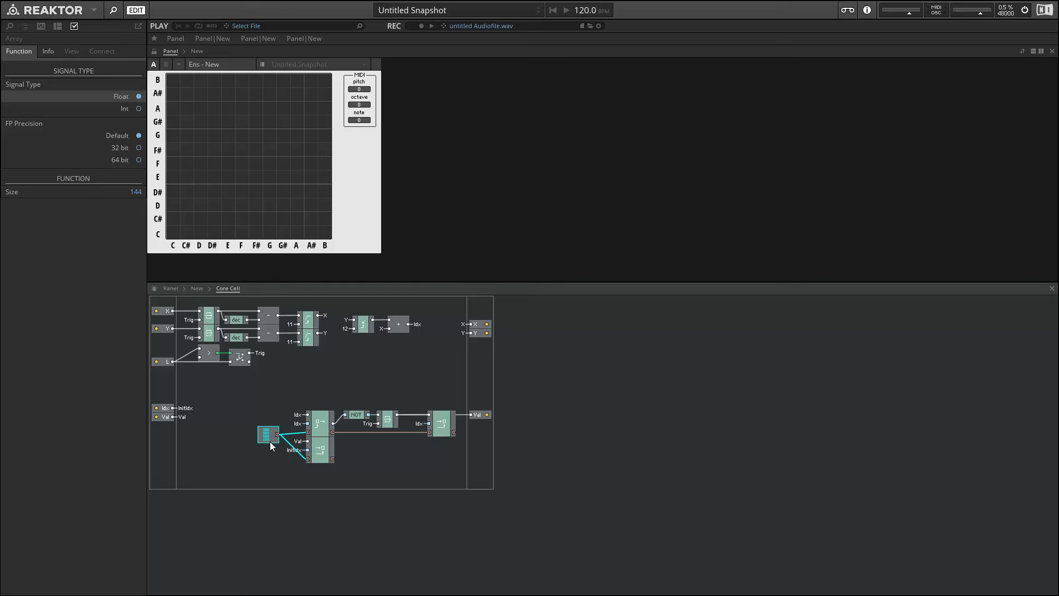
right_click(237, 375)
click(220, 386)
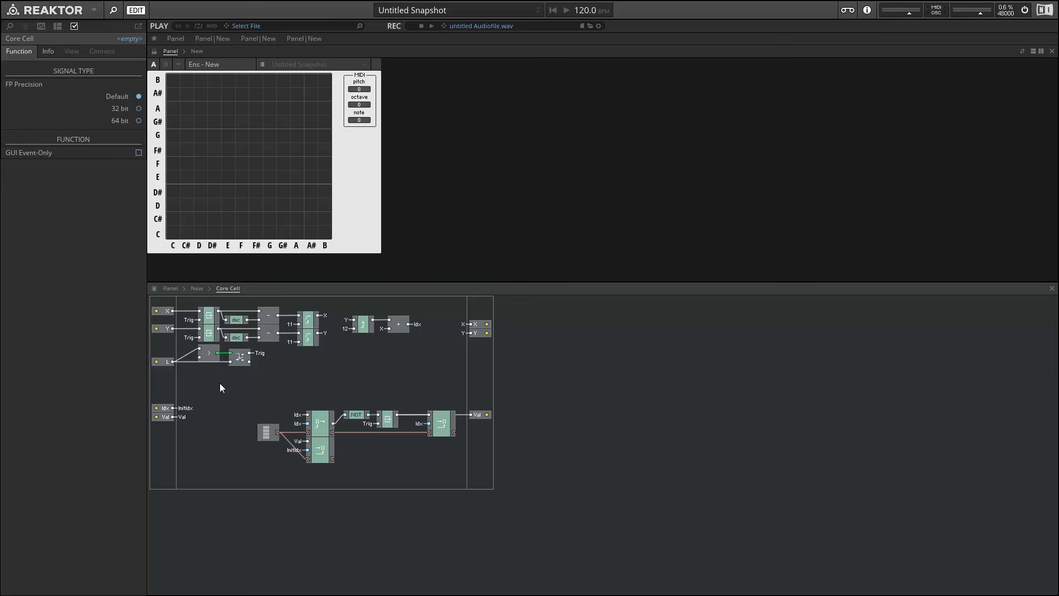
double_click(219, 388)
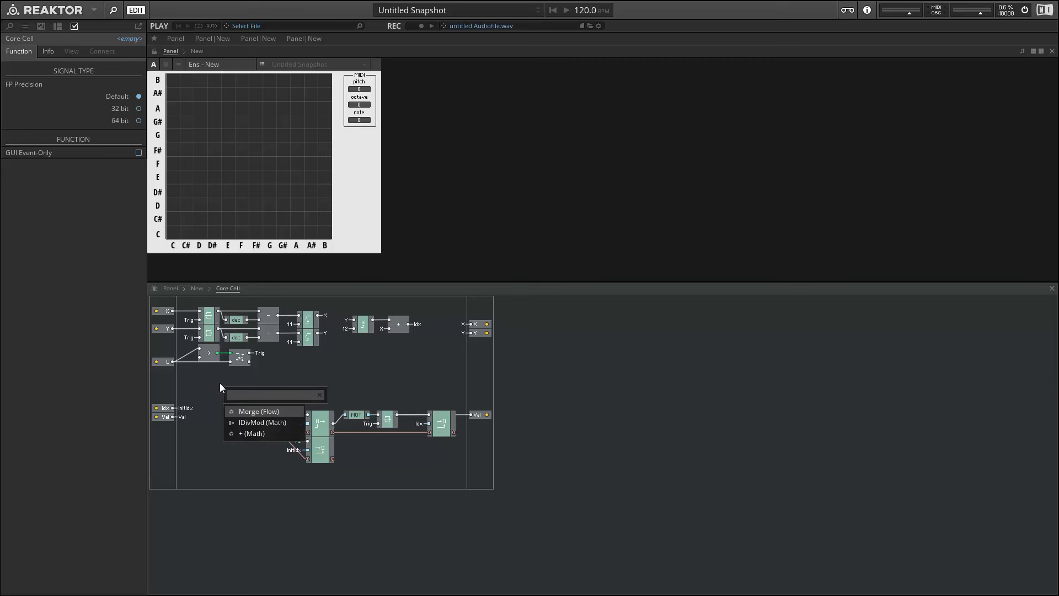
text(idiv)
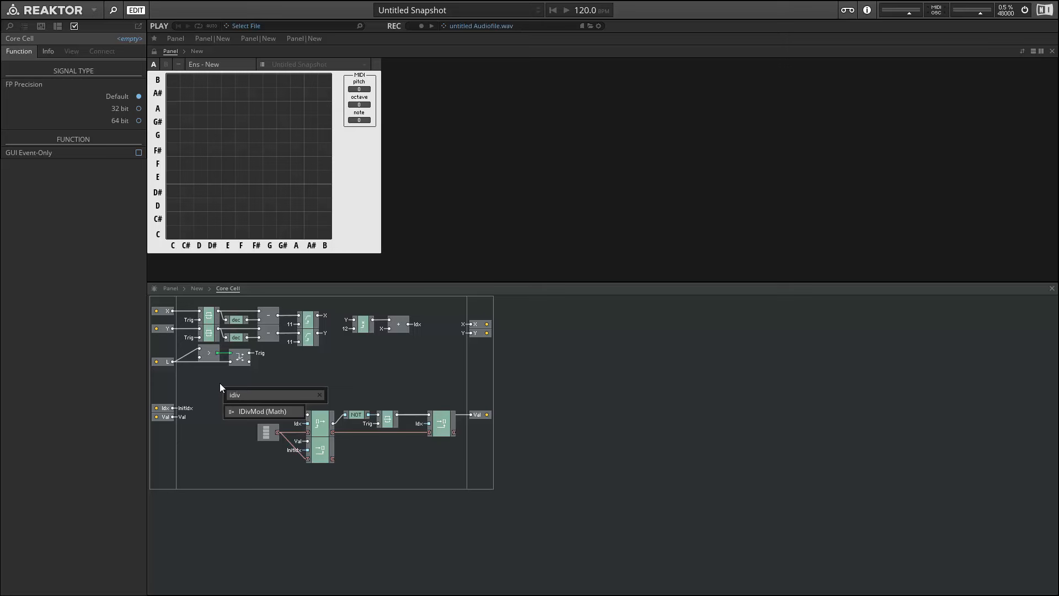
click(230, 411)
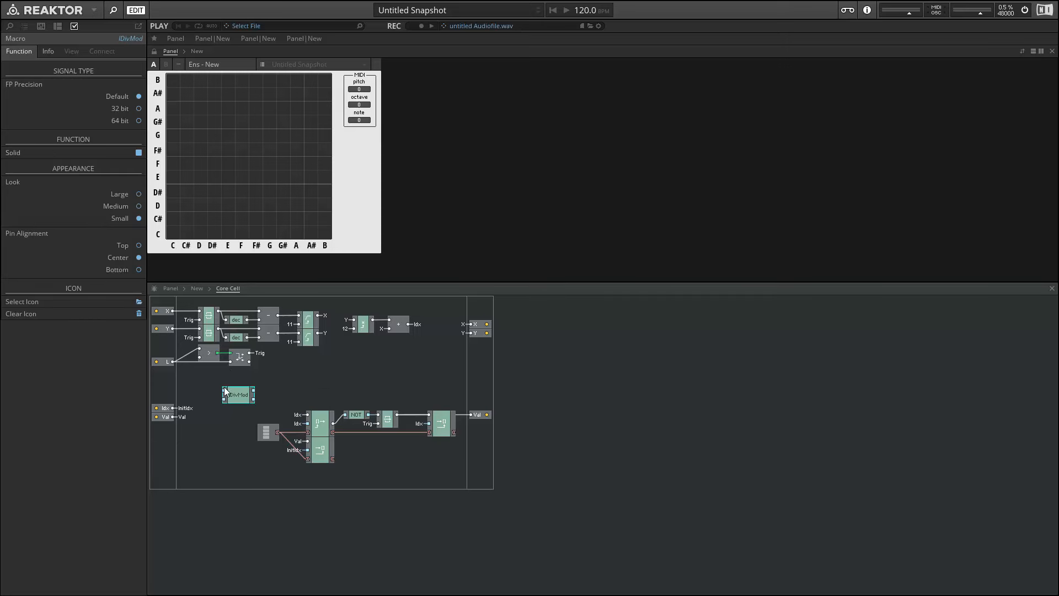
Feed IDivMod's upper input from the InitIdx QuickBus and its lower input from a QuickConst of 12
right_click(224, 389)
mouse_move(266, 436)
click(390, 447)
right_click(227, 401)
click(234, 409)
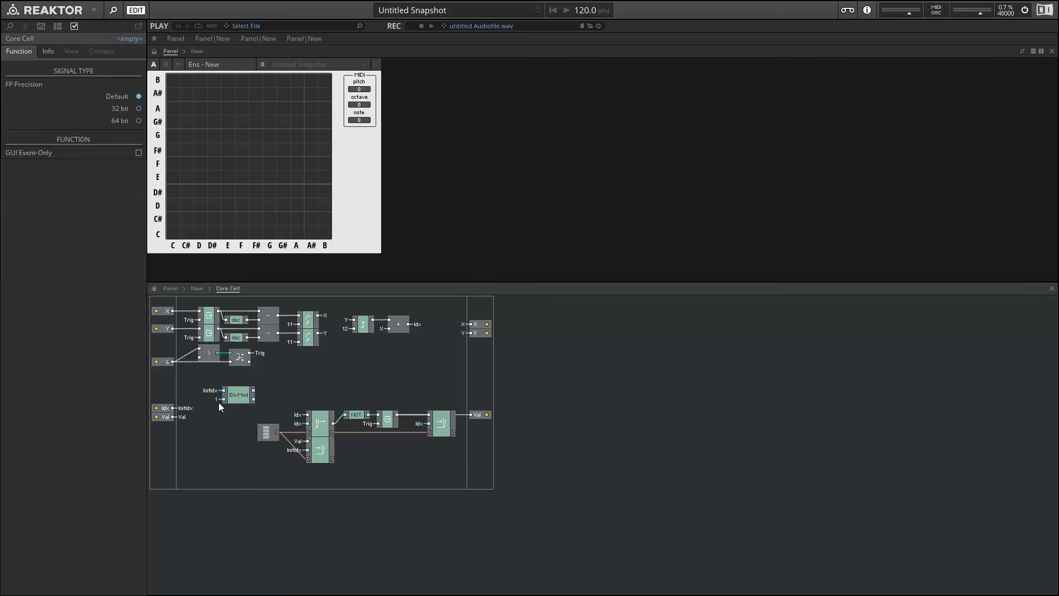
double_click(219, 405)
double_click(427, 442)
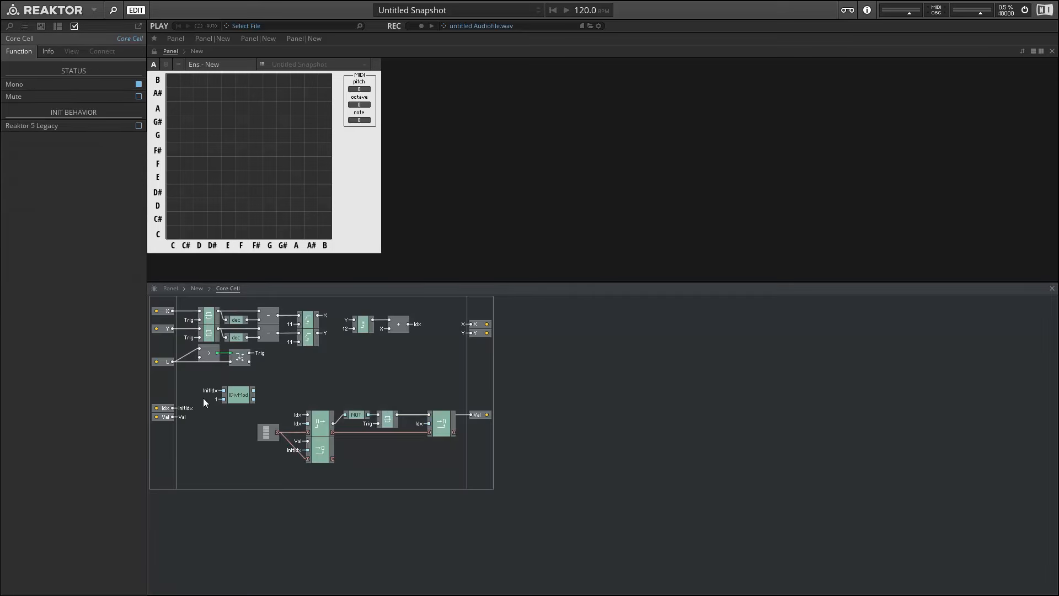
click(217, 400)
text(12)
click(234, 428)
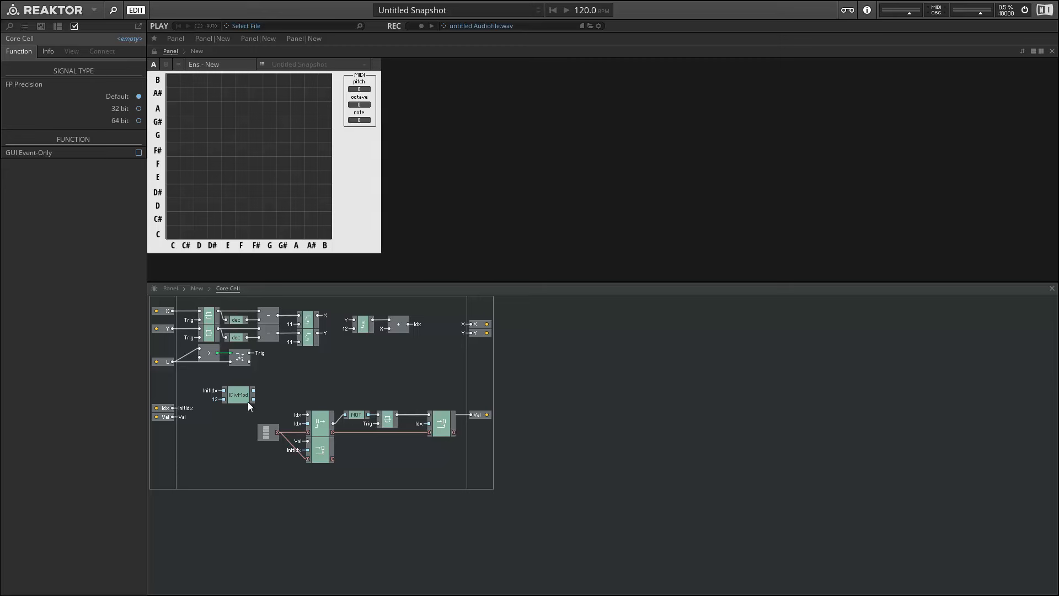
Reposition IDivMod slightly and create QuickBuses named InitY on its Div output and InitX on its Mod output
drag(232, 394, 237, 388)
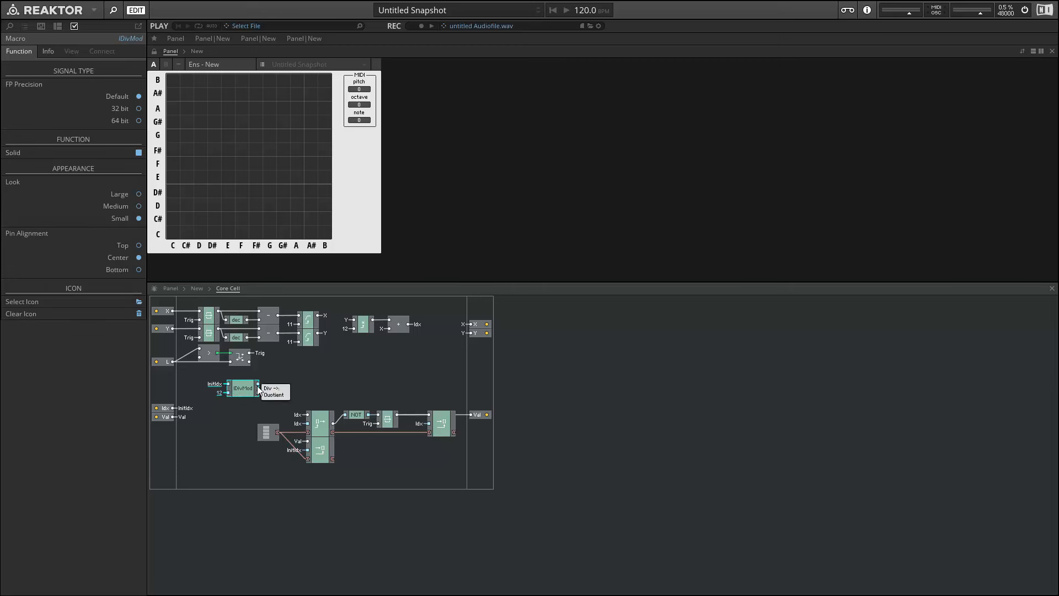
right_click(258, 388)
click(264, 389)
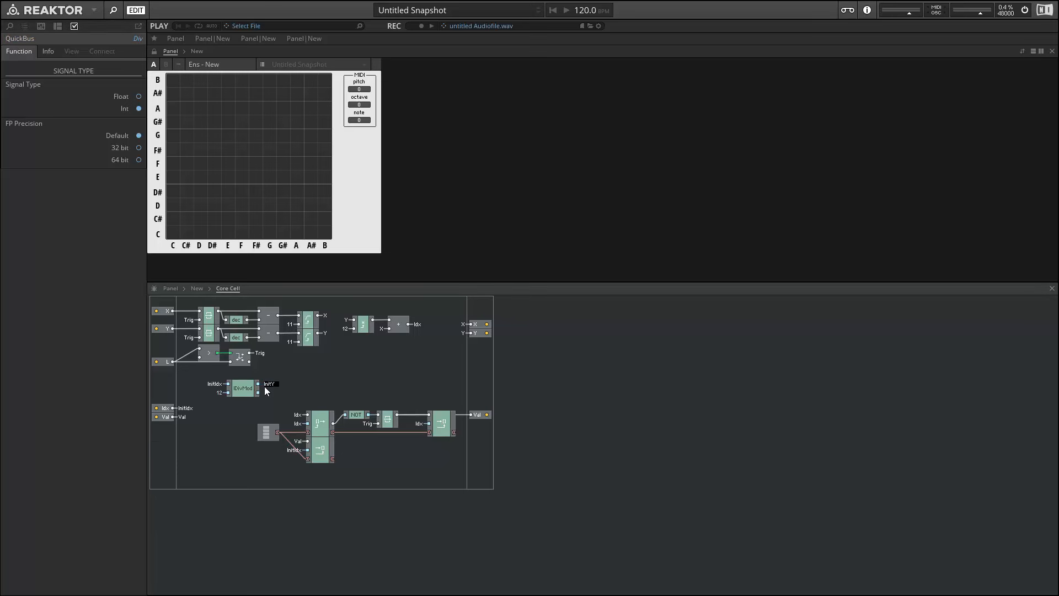
right_click(258, 393)
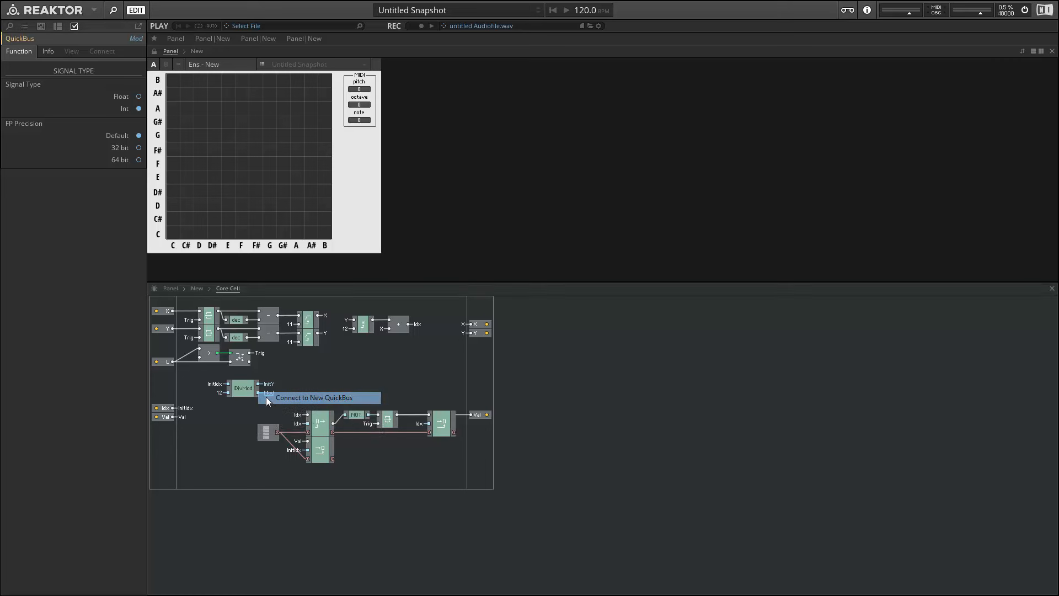
click(266, 396)
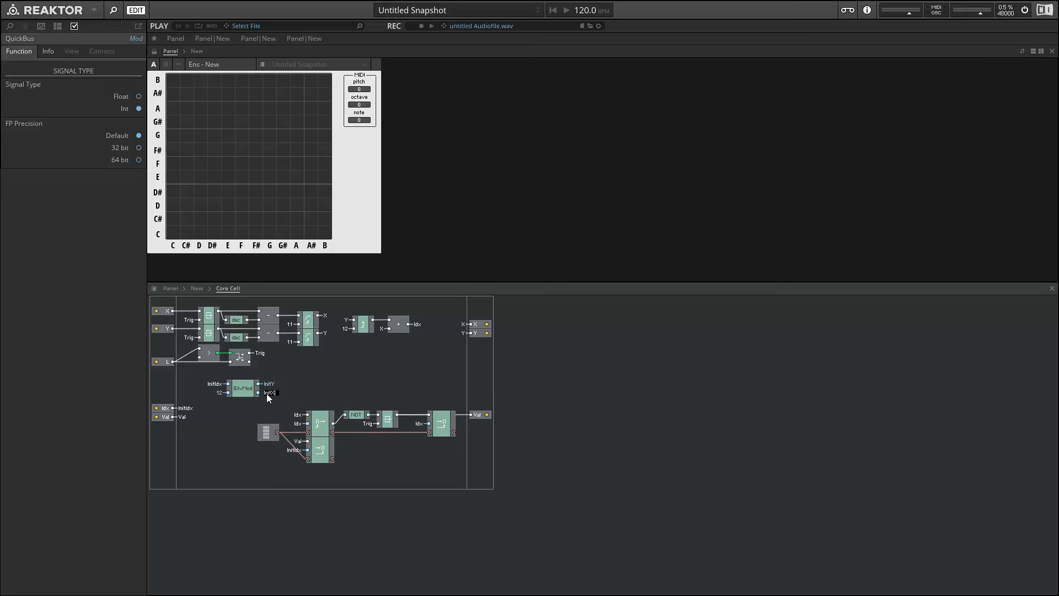
key(Return)
Insert a Merge module, feed it from the X and InitX QuickBuses, and wire it into the X output port
click(353, 380)
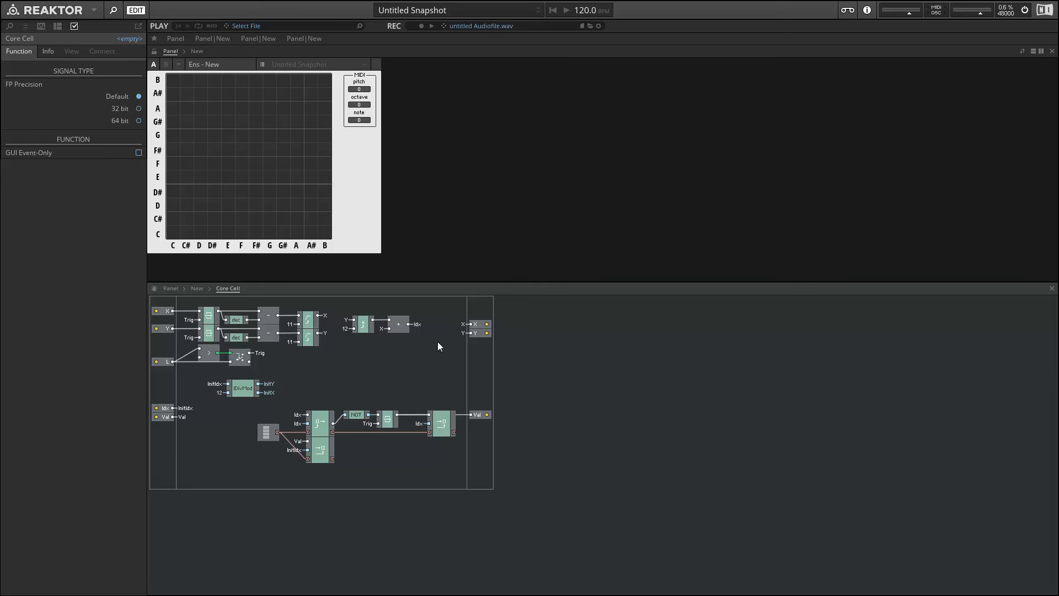
key(Return)
text(merge)
key(Return)
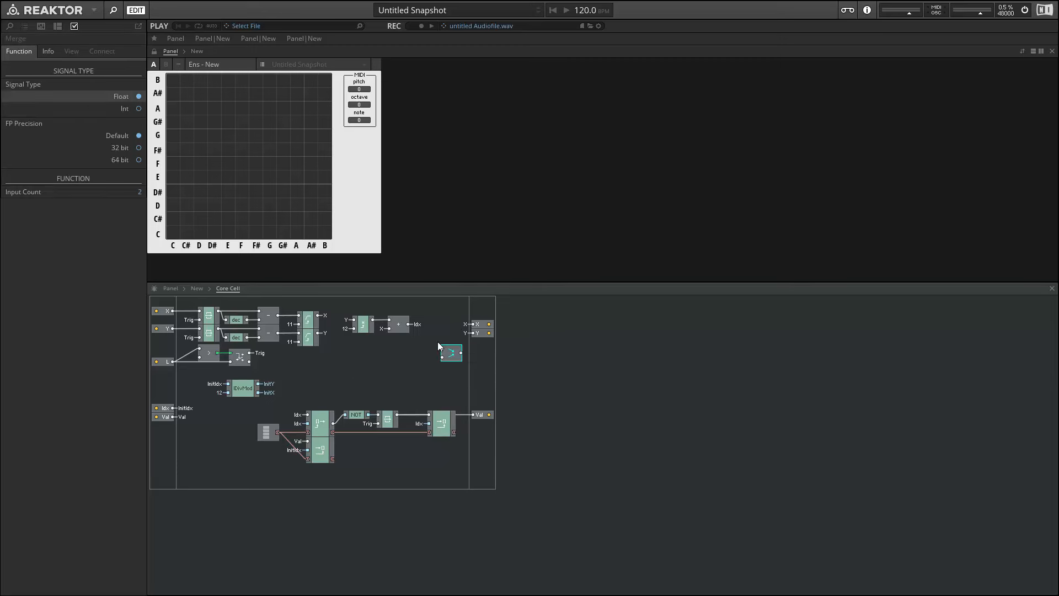
right_click(442, 347)
mouse_move(496, 394)
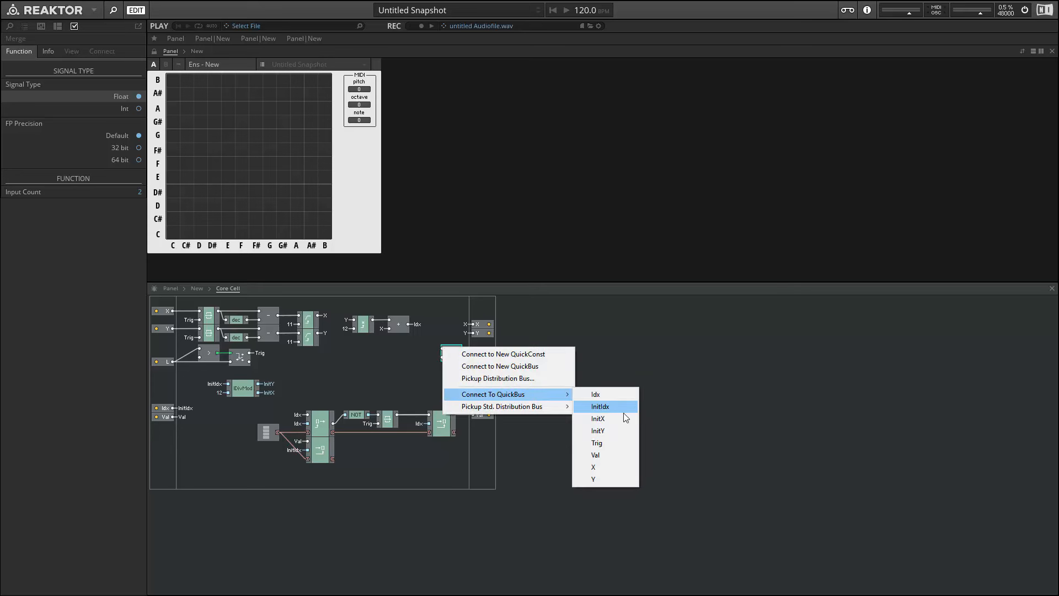
click(620, 466)
right_click(442, 356)
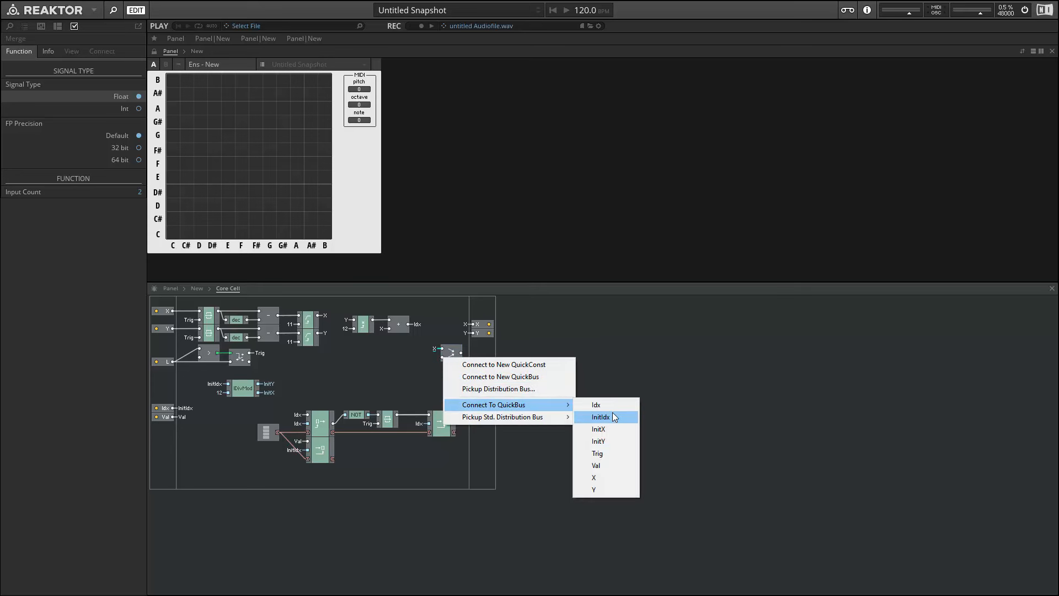
click(601, 429)
drag(459, 355, 468, 329)
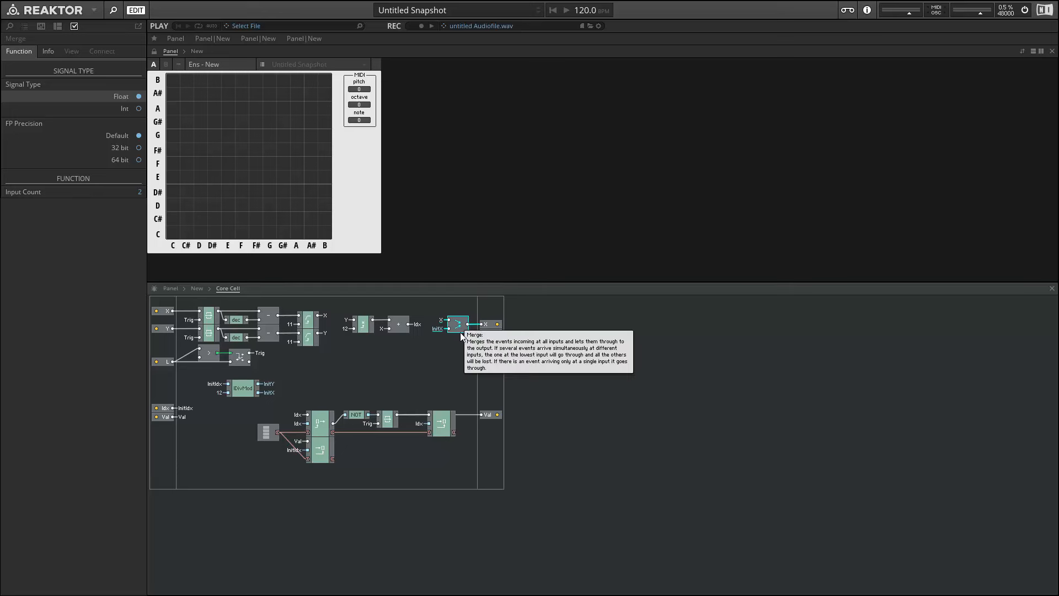
Duplicate the Merge beneath the first, feed the copy from the Y and InitY QuickBuses, and wire it to the Y output
key(ctrl+d)
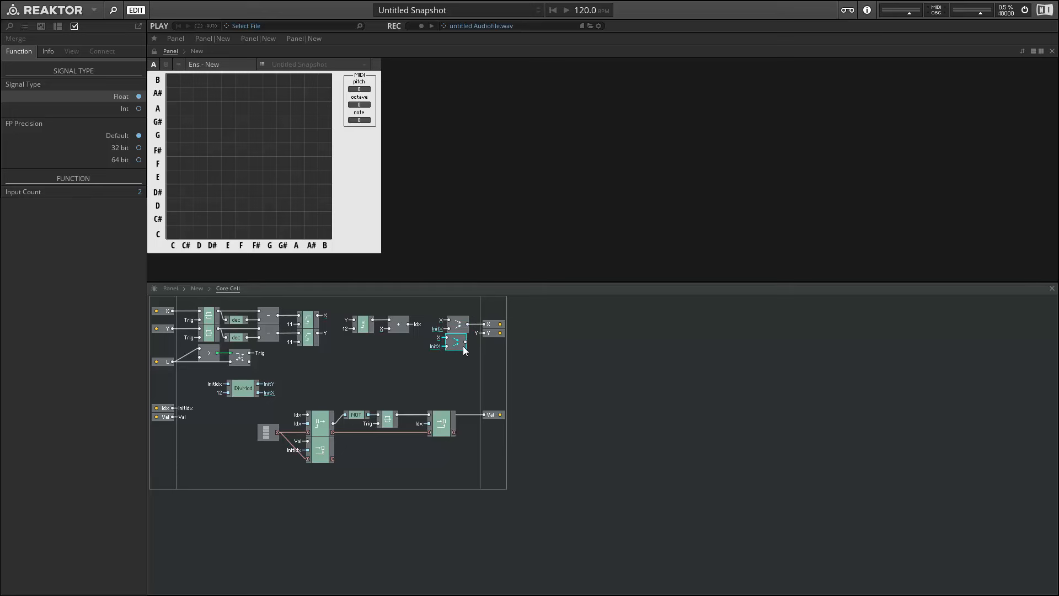
right_click(448, 338)
mouse_move(497, 386)
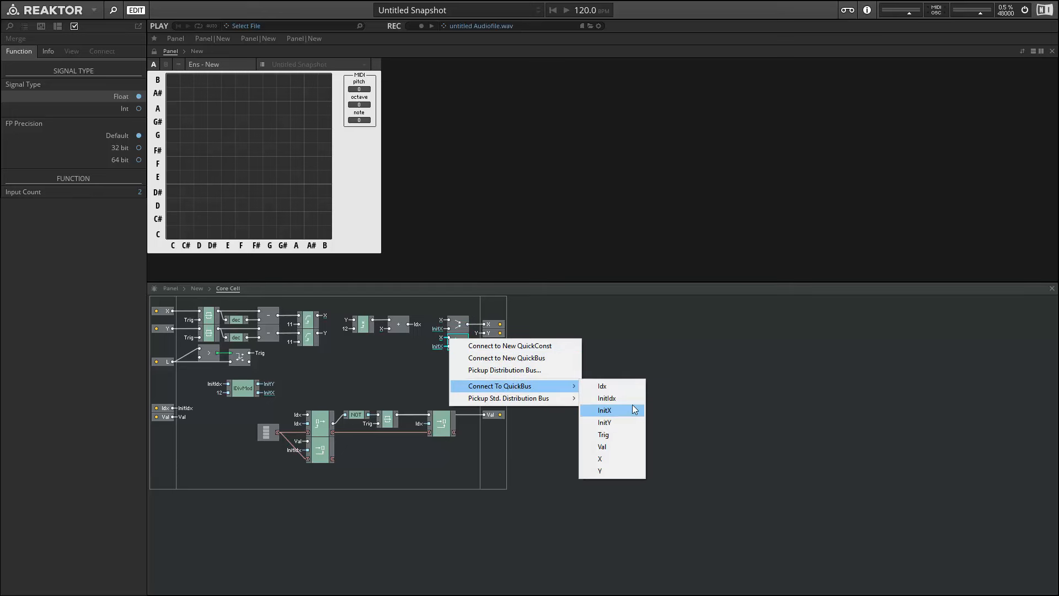
click(623, 469)
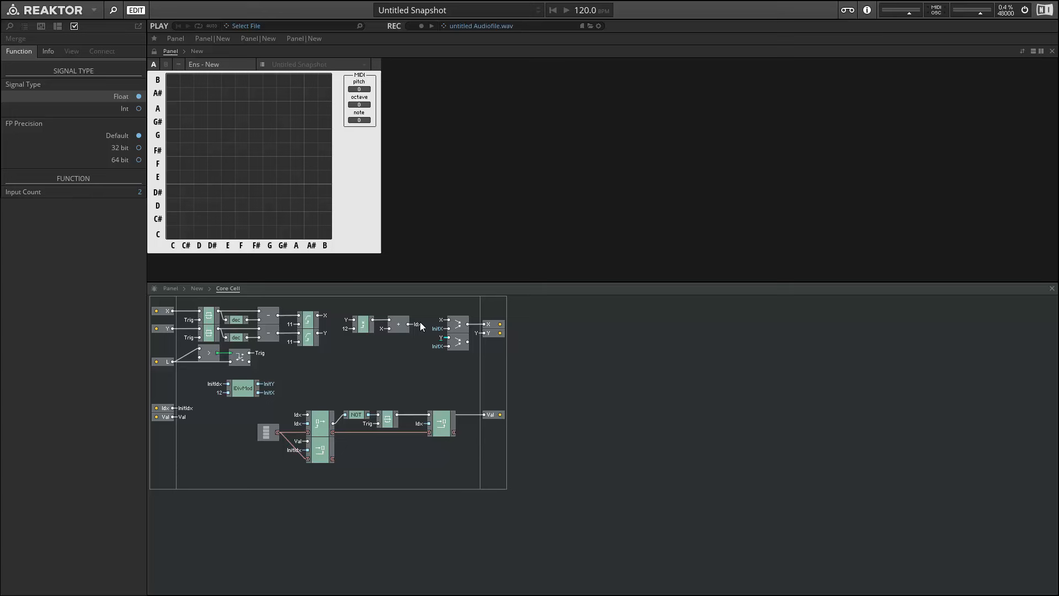
right_click(449, 346)
mouse_move(496, 405)
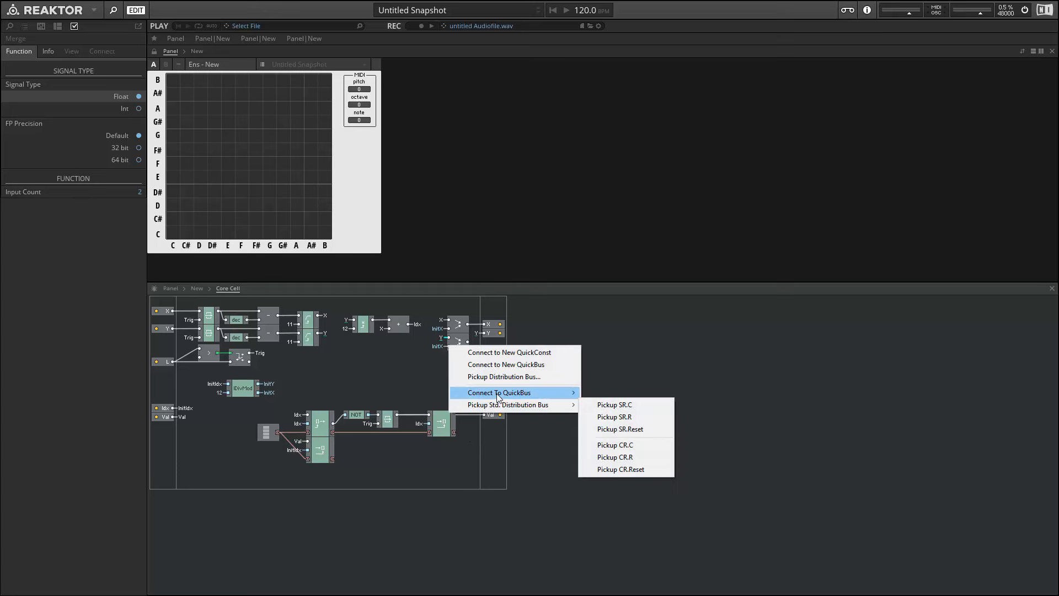
click(601, 429)
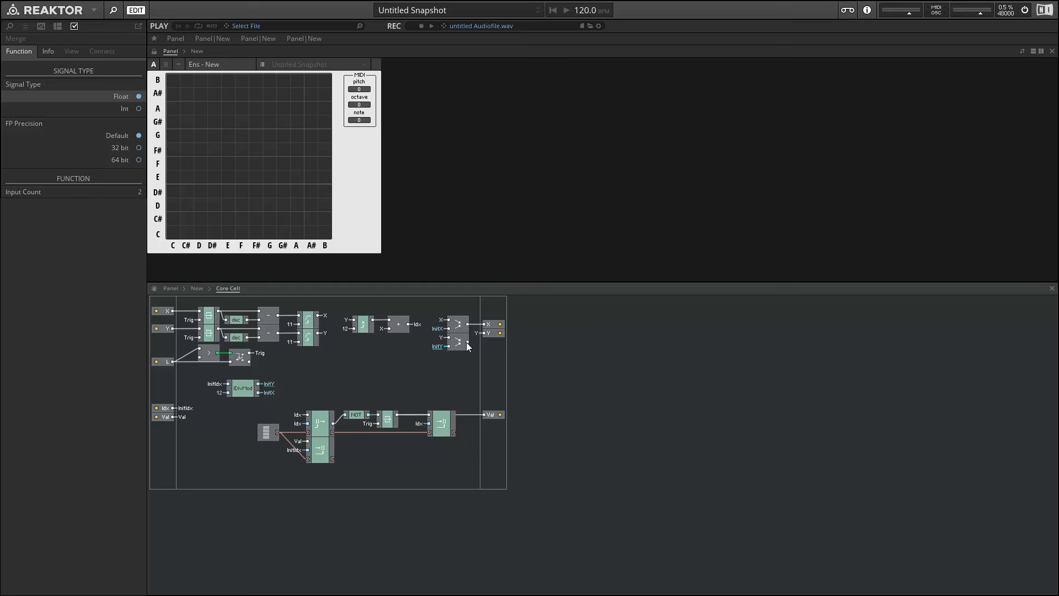
drag(495, 333, 487, 429)
Place a third Merge before the Val output, combining the last Write [] macro's output with the Val QuickBus
click(461, 343)
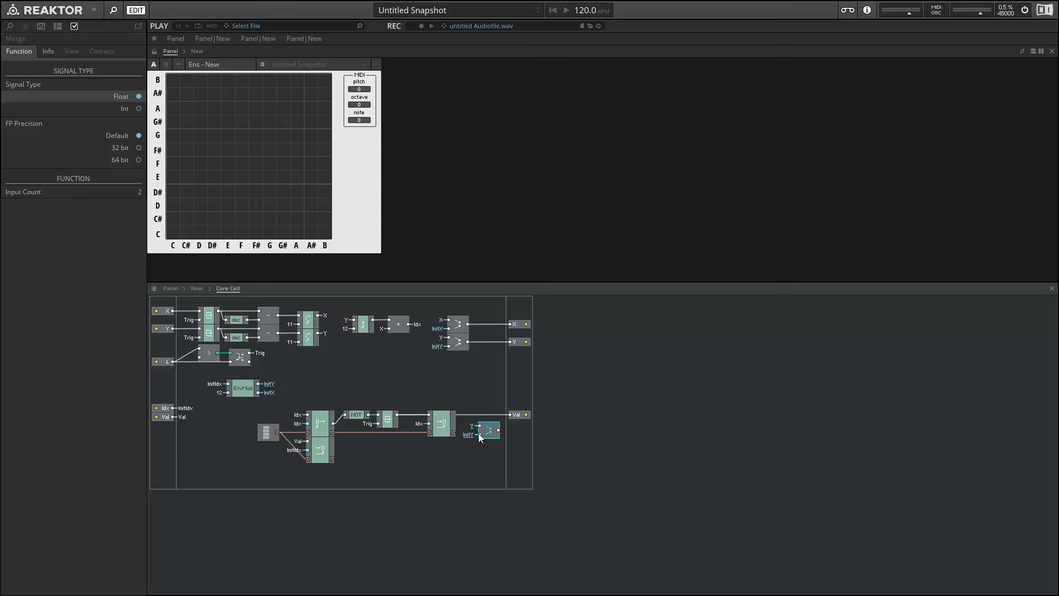
right_click(478, 433)
mouse_move(552, 480)
click(637, 542)
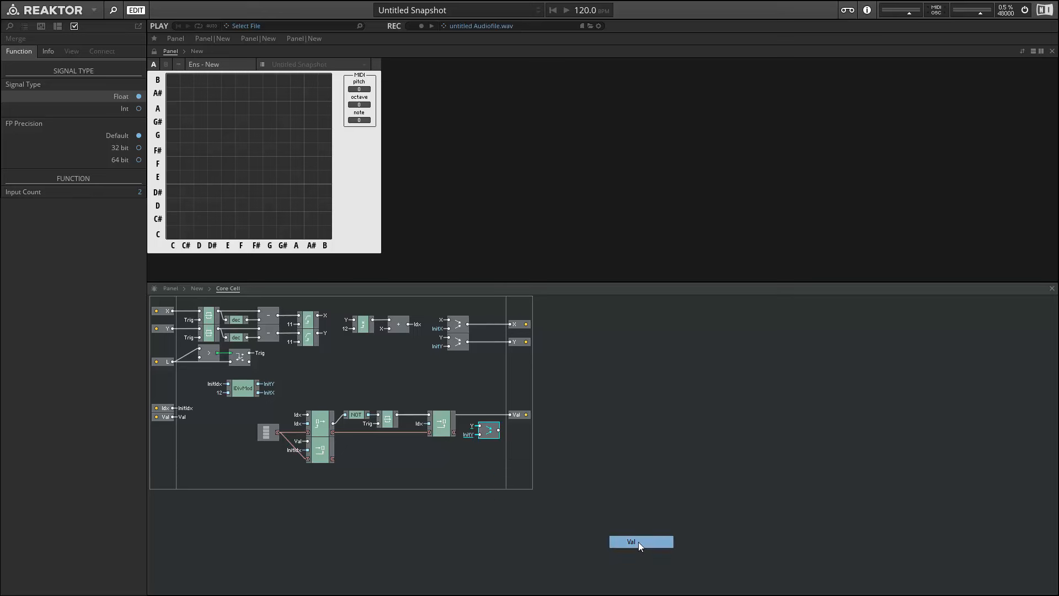
click(409, 415)
drag(399, 415, 525, 420)
click(501, 436)
click(506, 438)
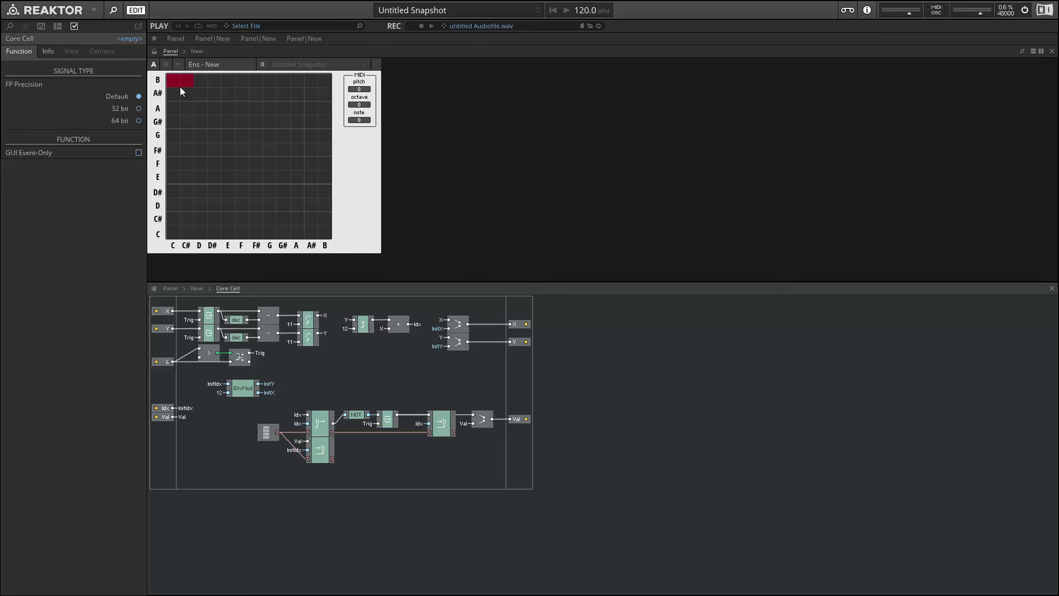
Clear the C and C# cells in the grid's B row, and turn on C, E and G in the C column
mouse_move(178, 91)
click(188, 87)
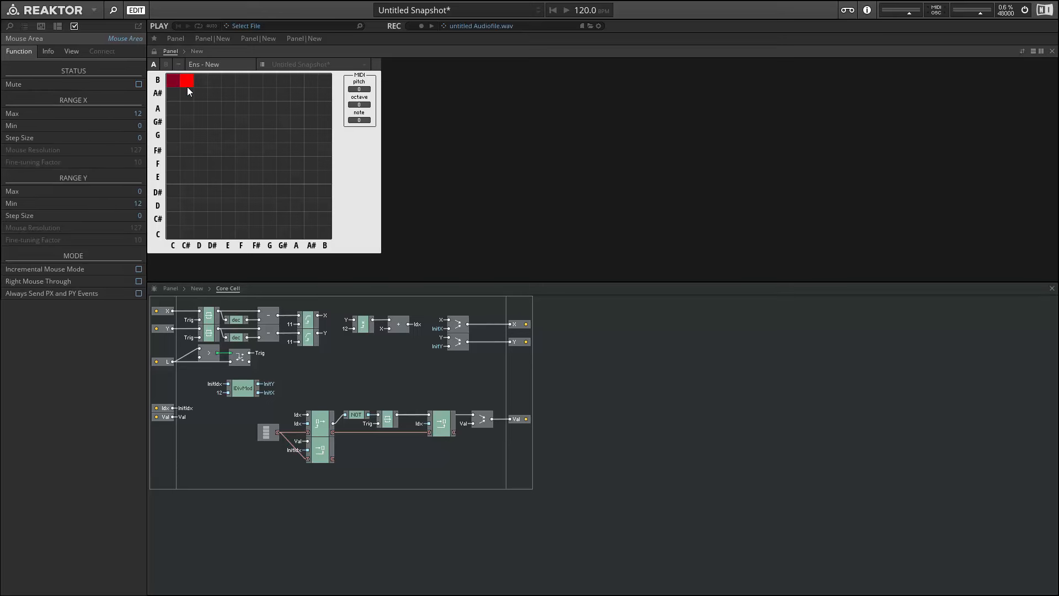
click(174, 87)
click(174, 232)
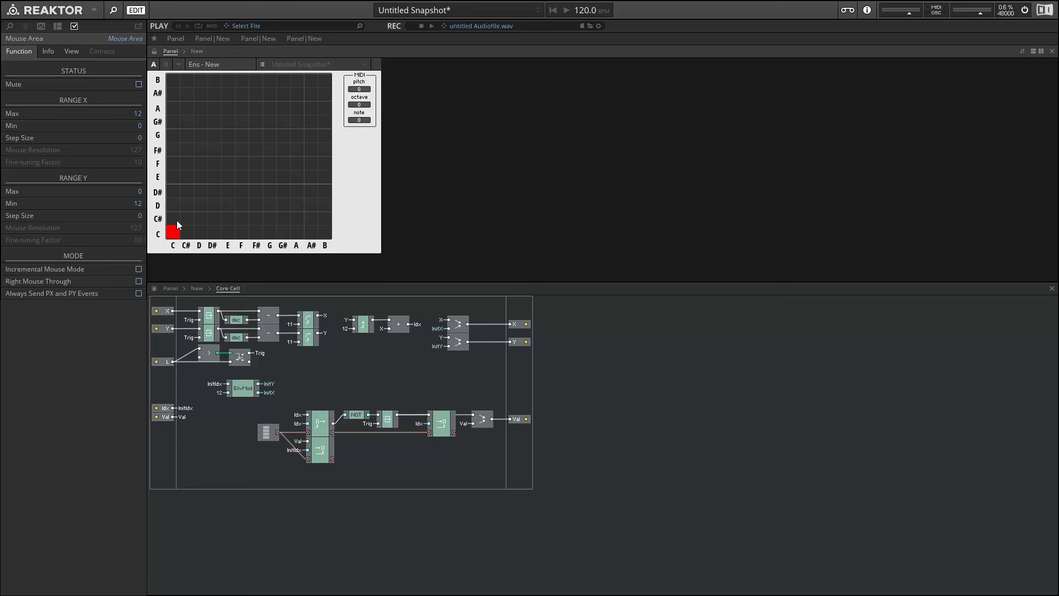
click(174, 177)
click(174, 133)
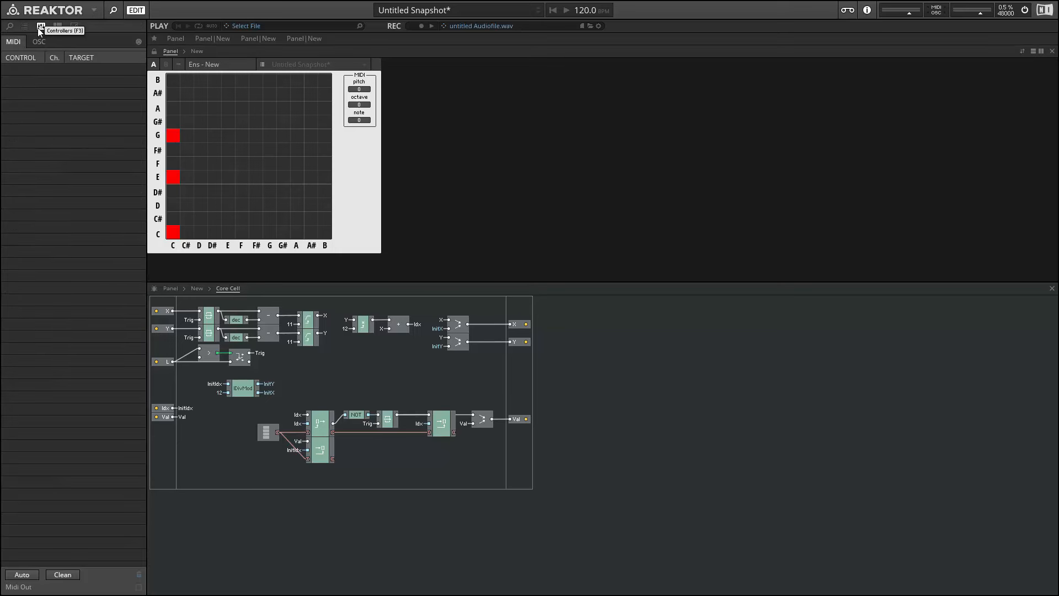
Add the current grid as a new snapshot in Bank 1 named CMajor
click(26, 26)
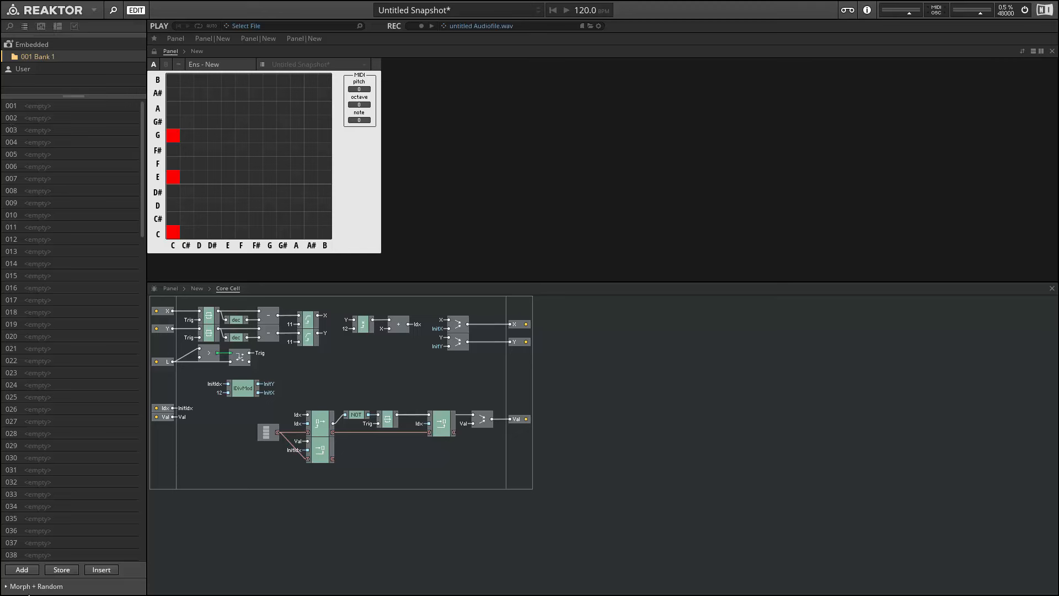
click(22, 571)
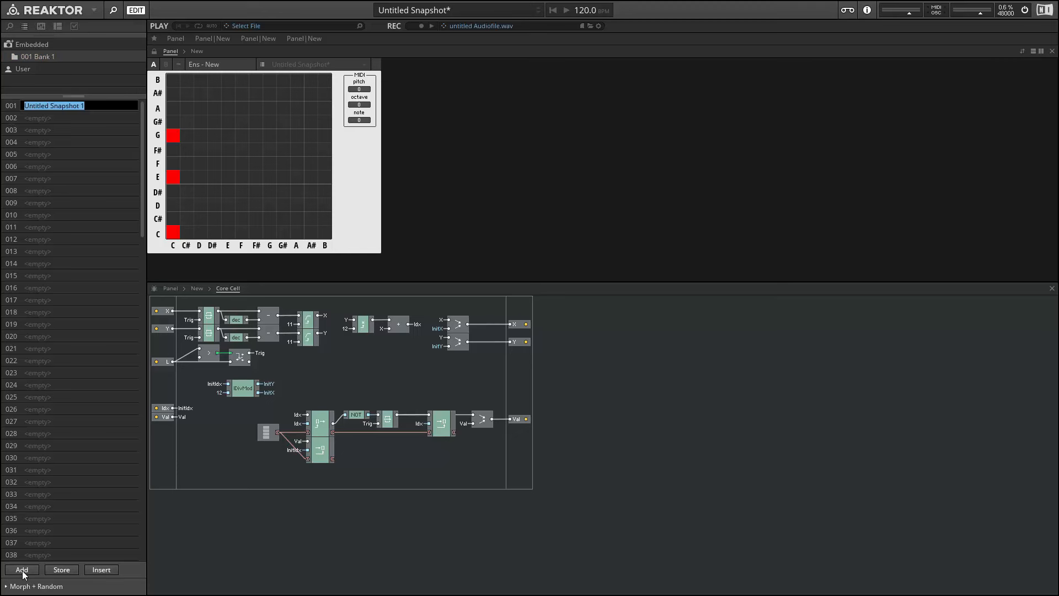
text(CMajor)
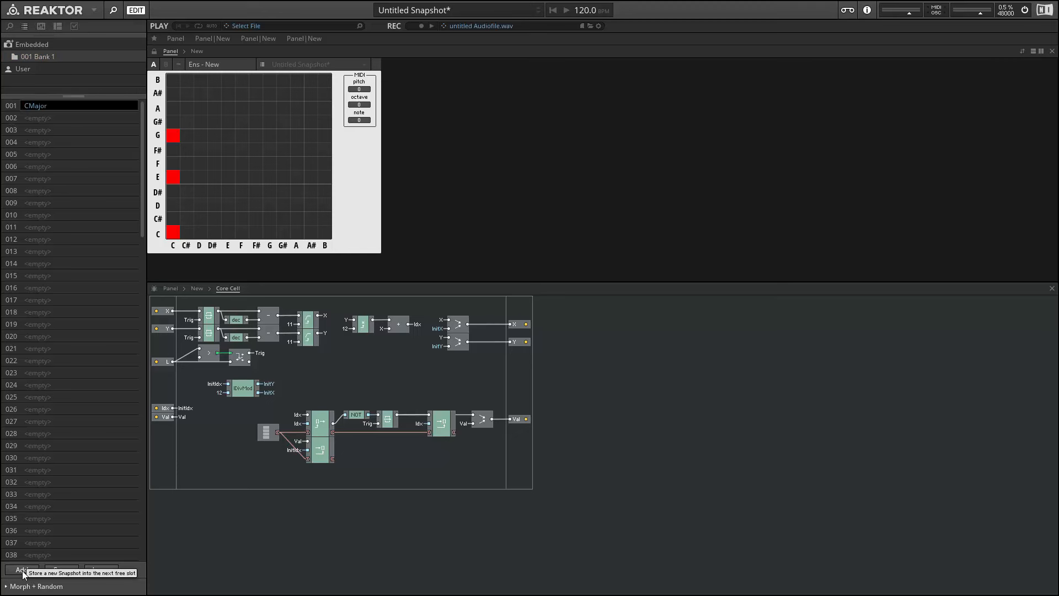
key(Return)
Replace E with D# in the grid's C column and add the pattern as a new snapshot named CMinor
click(175, 178)
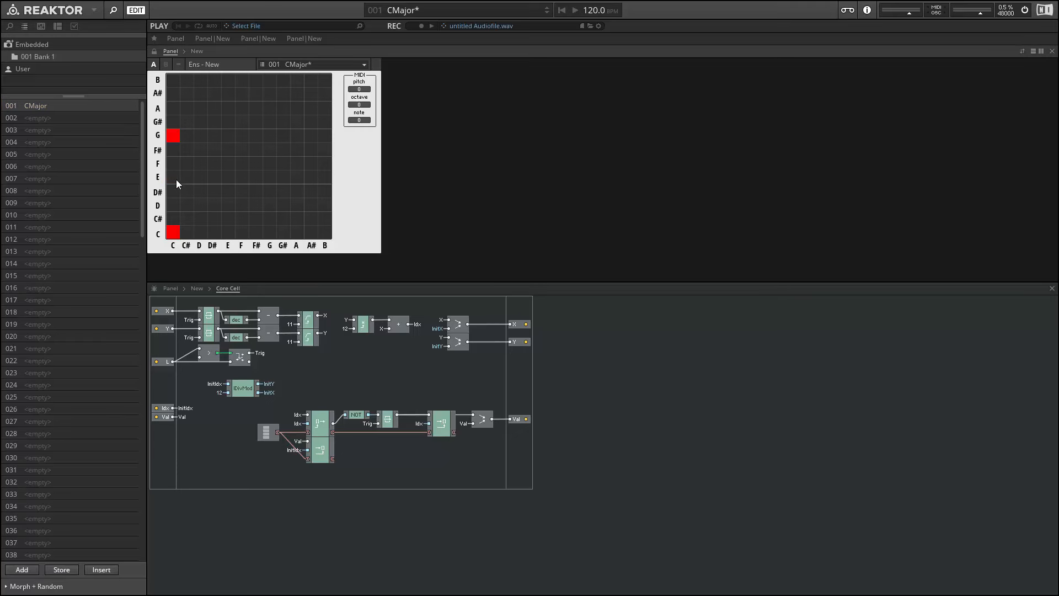
click(23, 575)
text(CMinor)
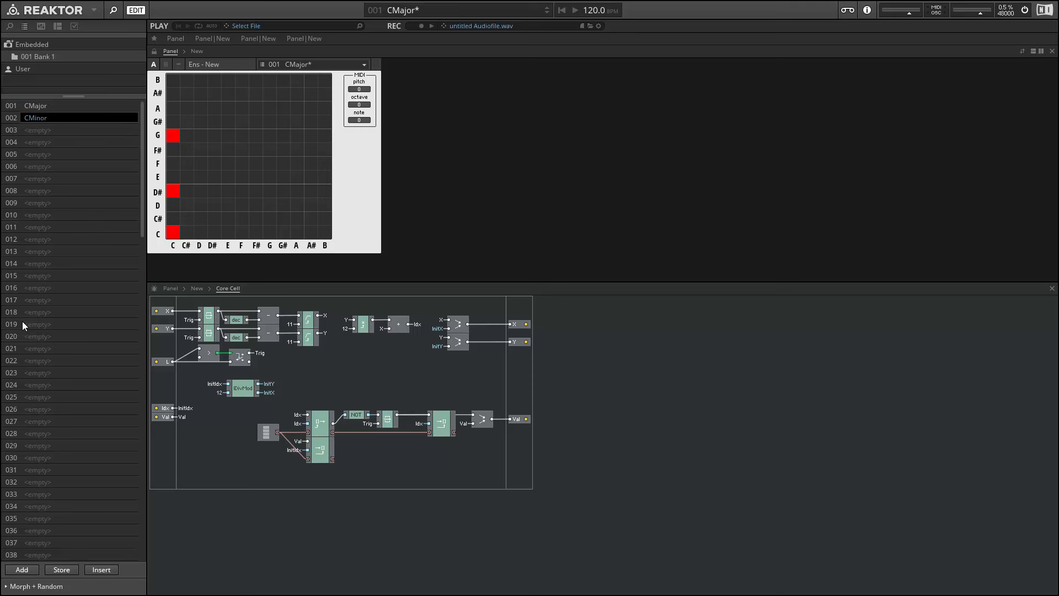
key(Return)
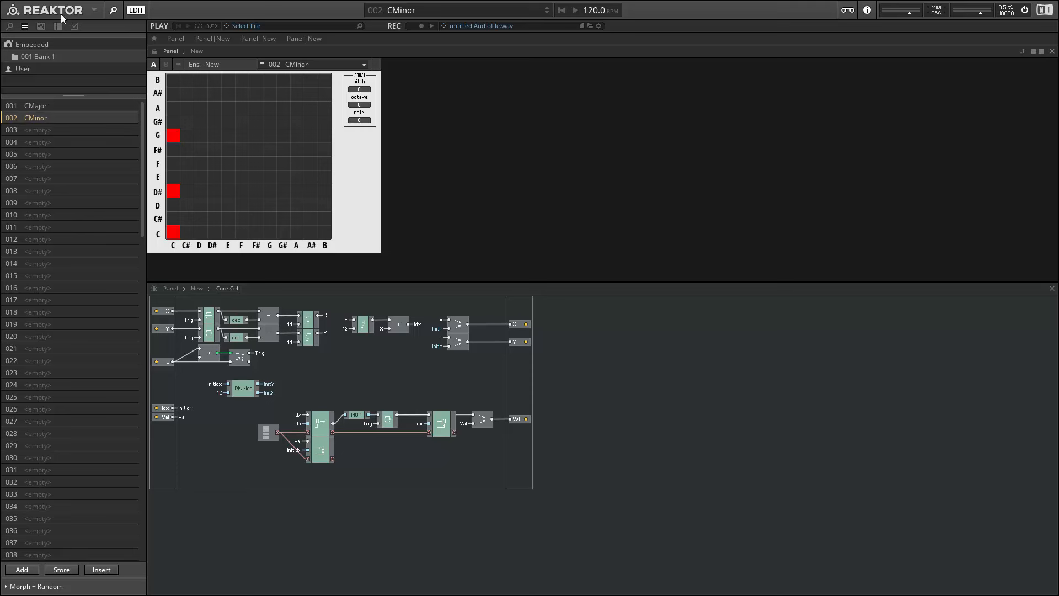
Recall the CMajor and CMinor snapshots alternately to check the grid, and return to the instrument's structure
click(43, 108)
click(45, 115)
click(45, 109)
click(45, 118)
click(48, 109)
double_click(49, 118)
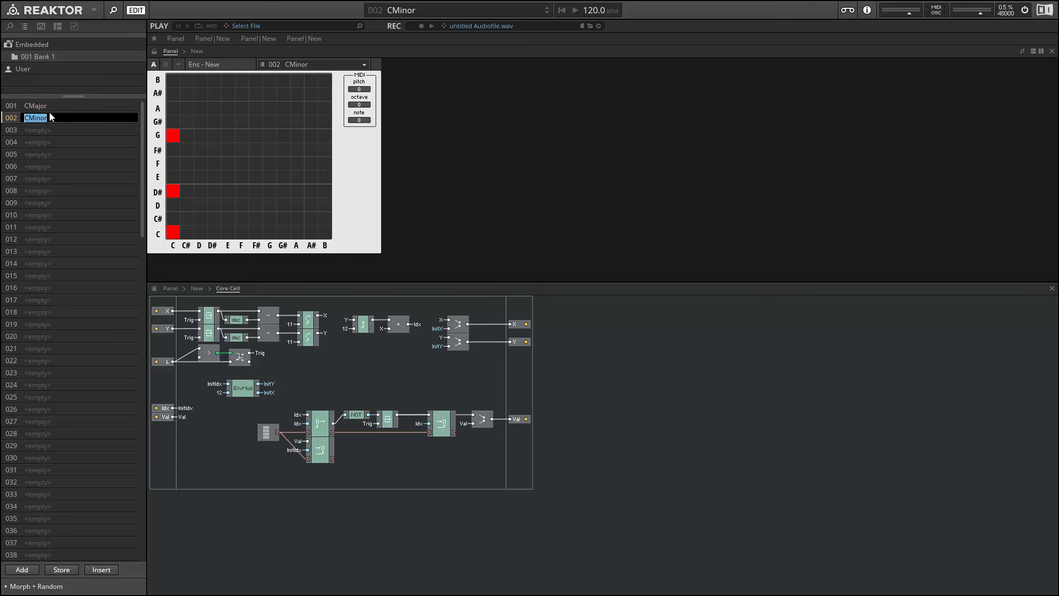
click(48, 106)
click(49, 119)
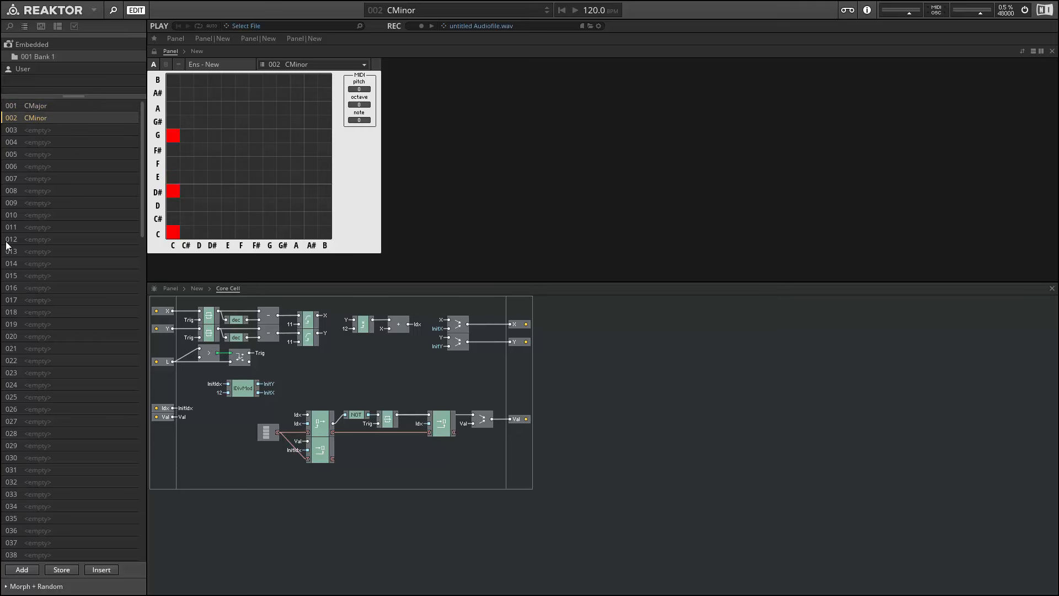
double_click(445, 369)
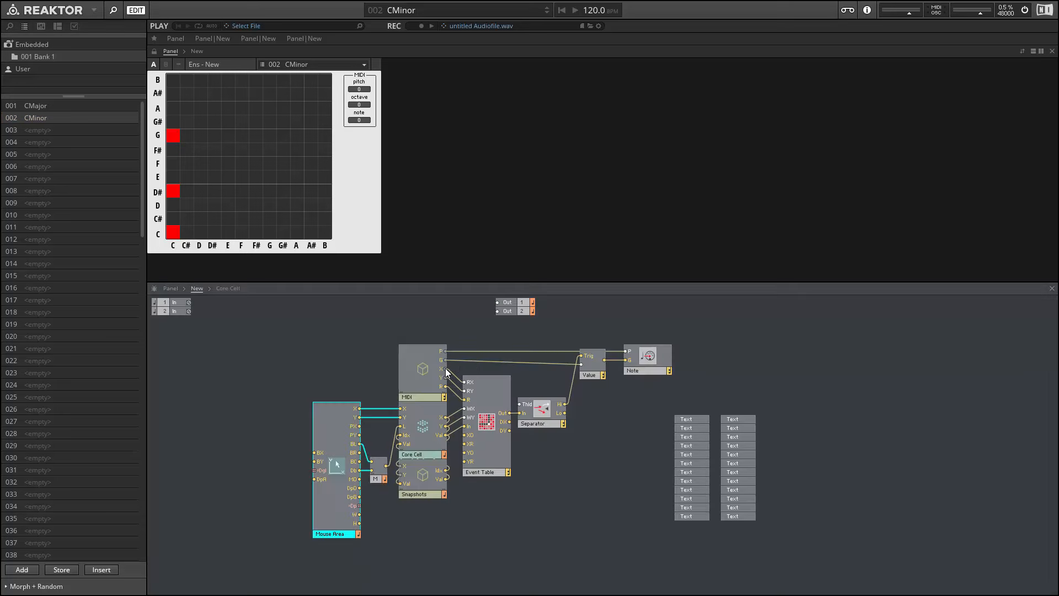